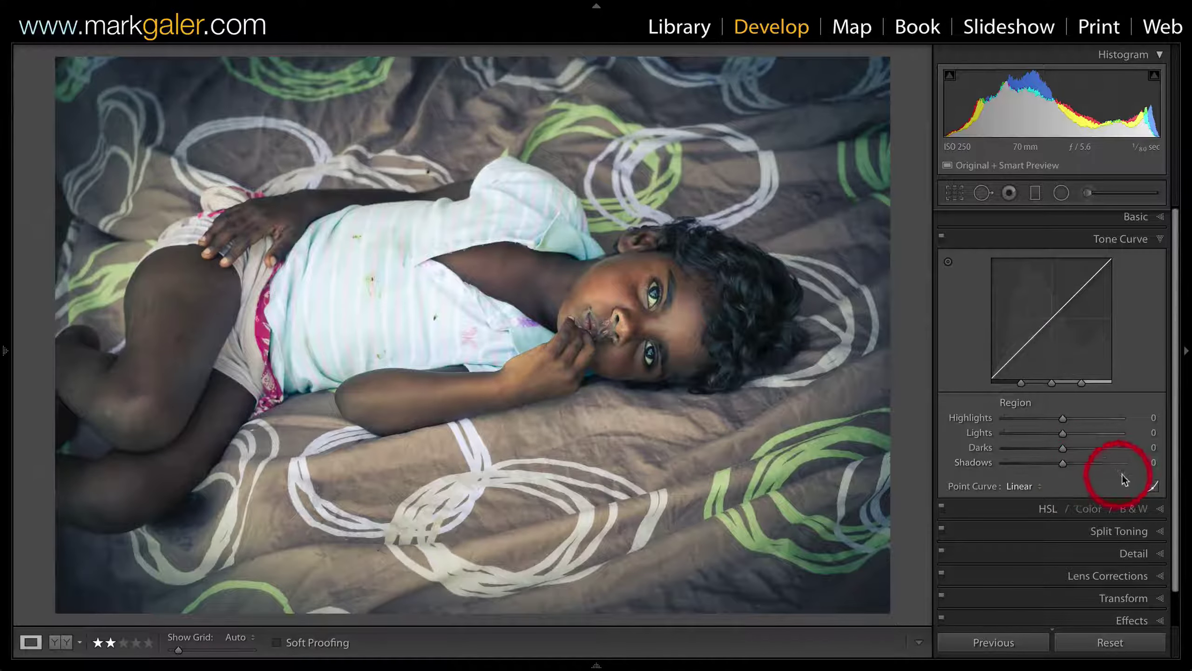
# - Try lowering the Tone Curve's Highlights region to -100 and reset it to 0
pyautogui.click(1153, 488)
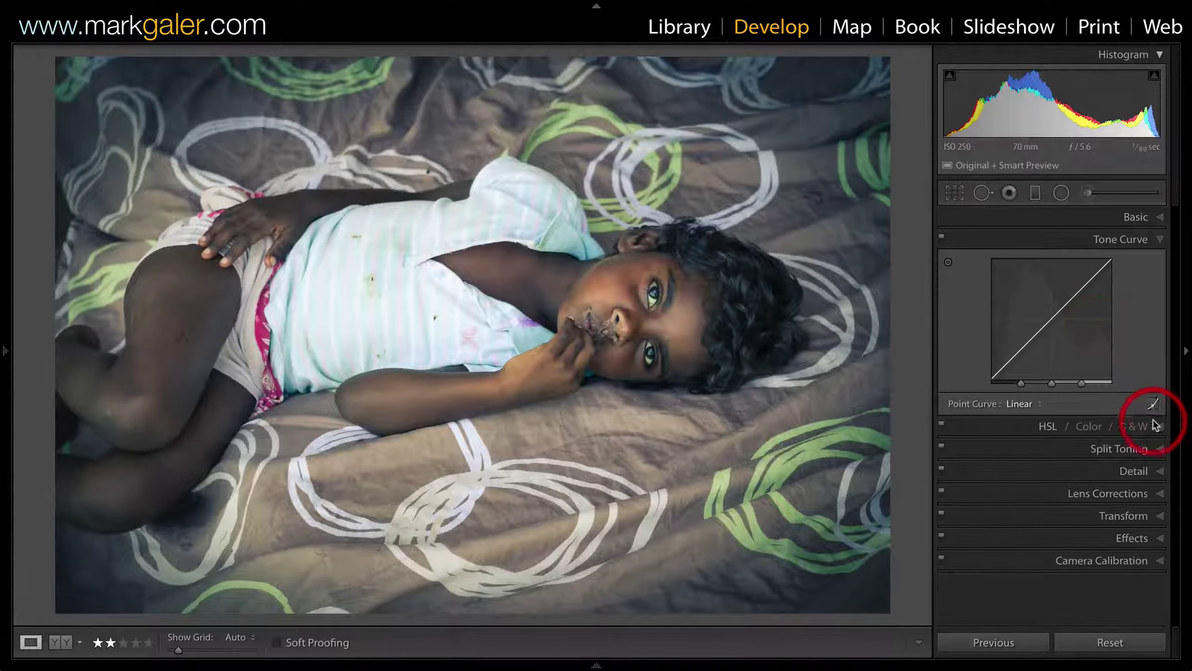
pyautogui.click(1152, 421)
pyautogui.click(1150, 421)
pyautogui.click(1076, 421)
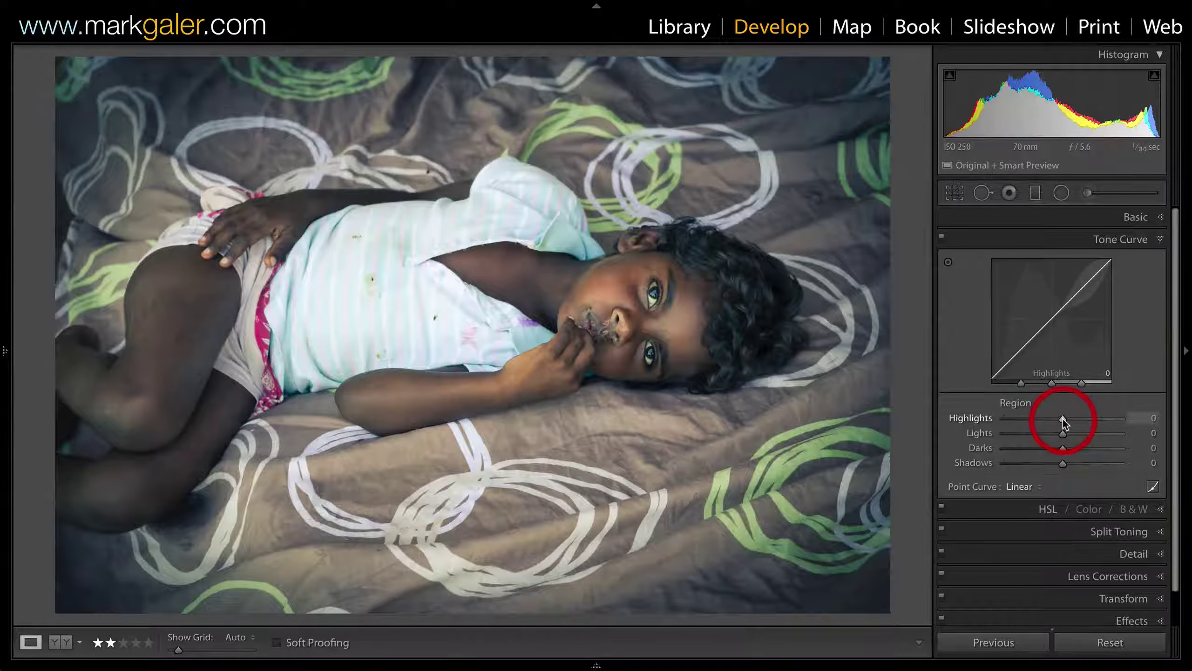
pyautogui.moveTo(1062, 420); pyautogui.dragTo(989, 417)
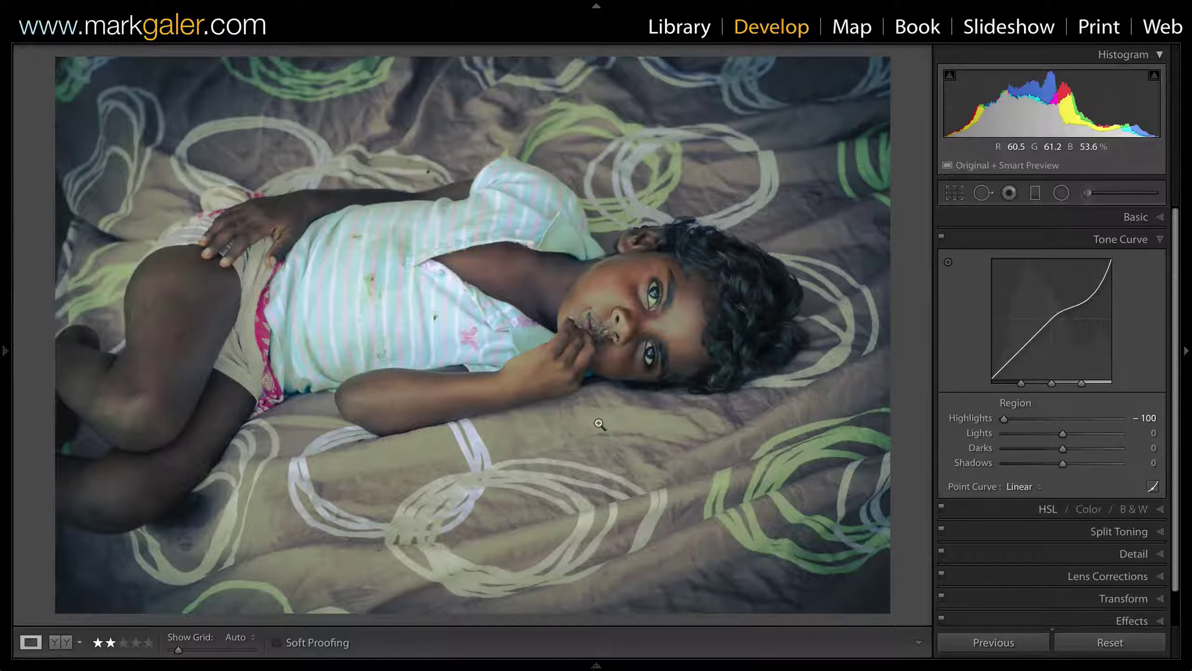
pyautogui.doubleClick(1004, 417)
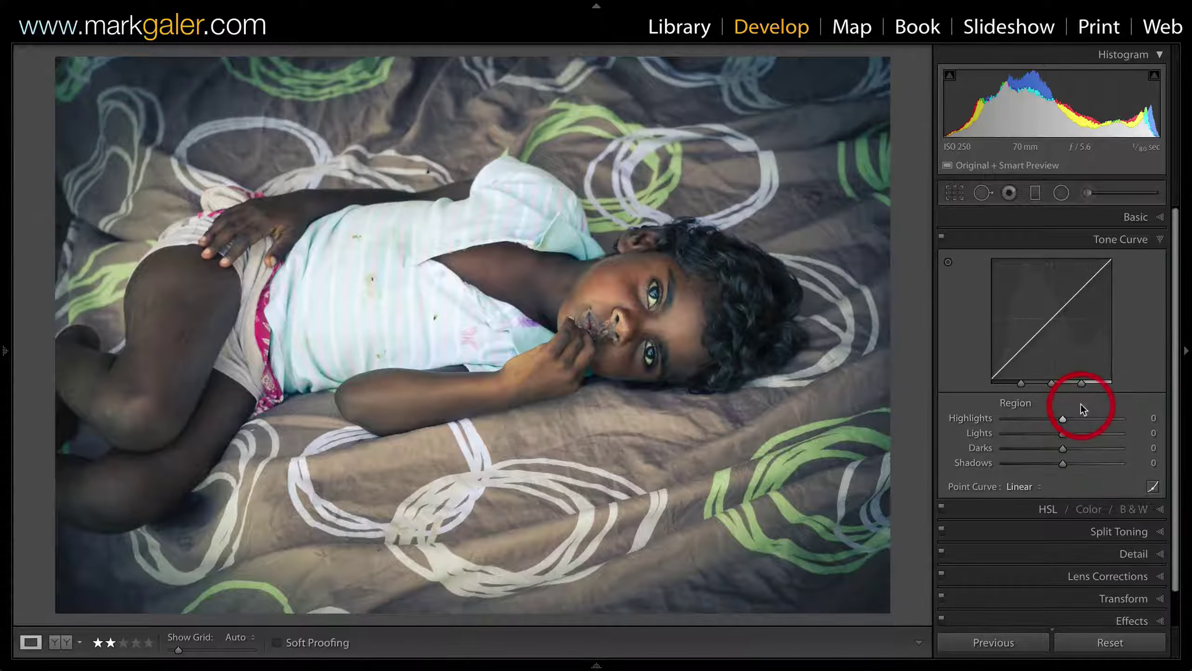
# - Move the split point between the Tone Curve's lights and highlights to 90
pyautogui.moveTo(1084, 384)
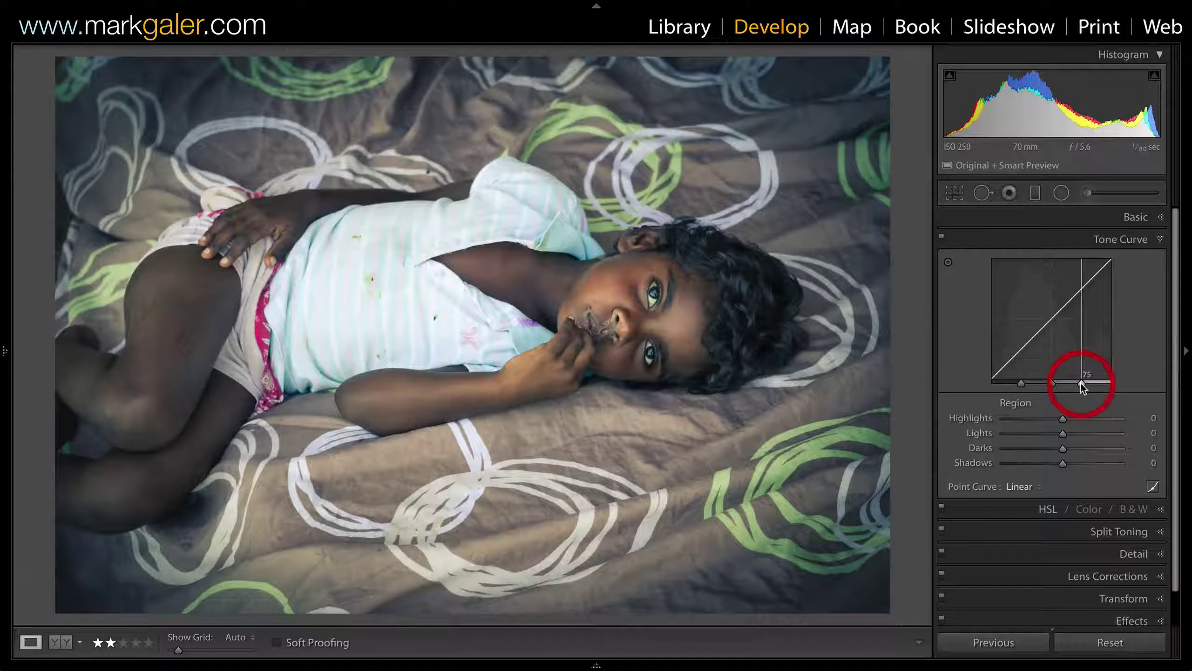
pyautogui.moveTo(1082, 384); pyautogui.dragTo(1100, 384)
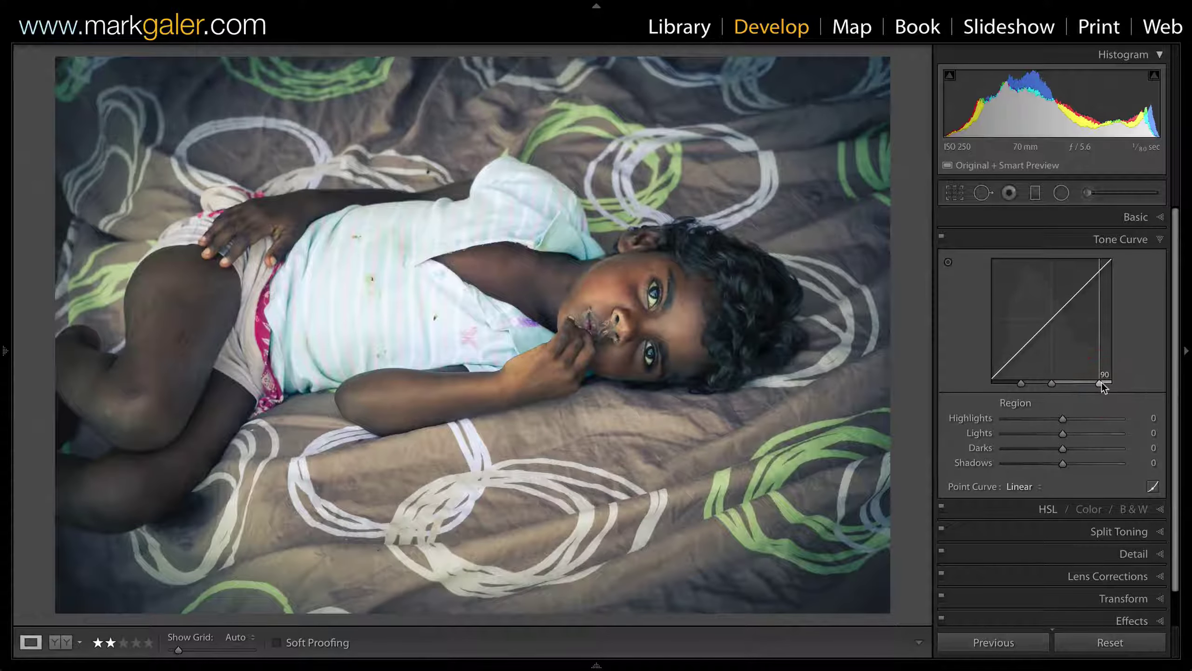
pyautogui.click(1085, 391)
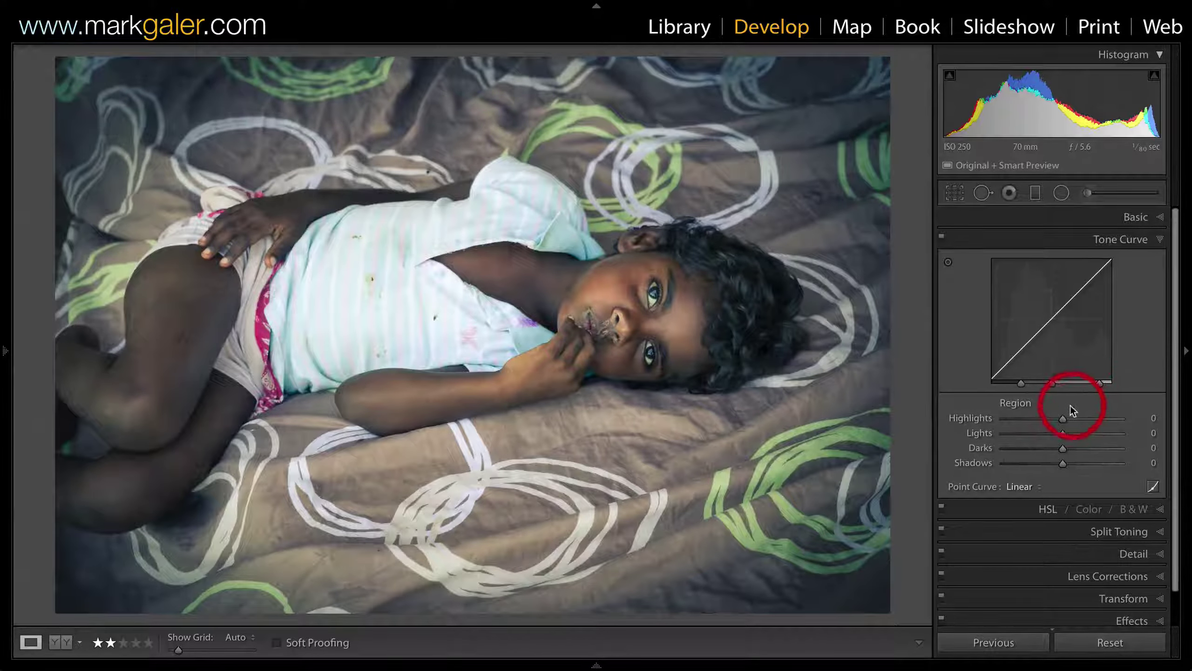
# - Try Highlights at -100 with the narrowed highlight range and reset the value to 0
pyautogui.click(1063, 418)
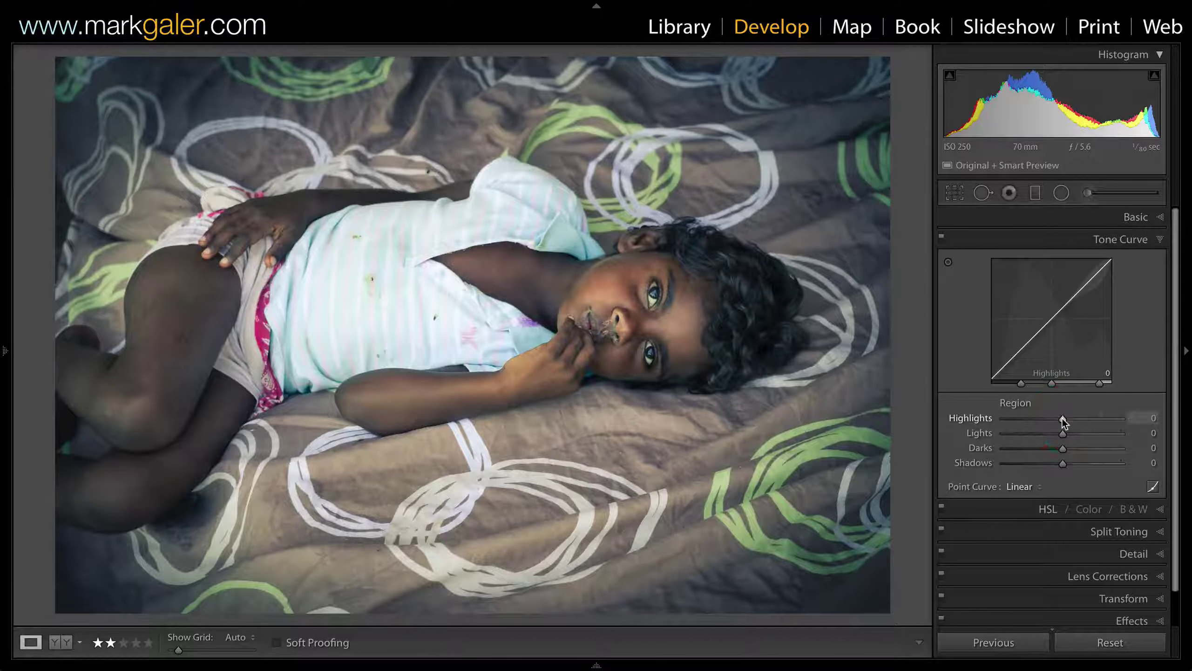
pyautogui.moveTo(1061, 417); pyautogui.dragTo(976, 433)
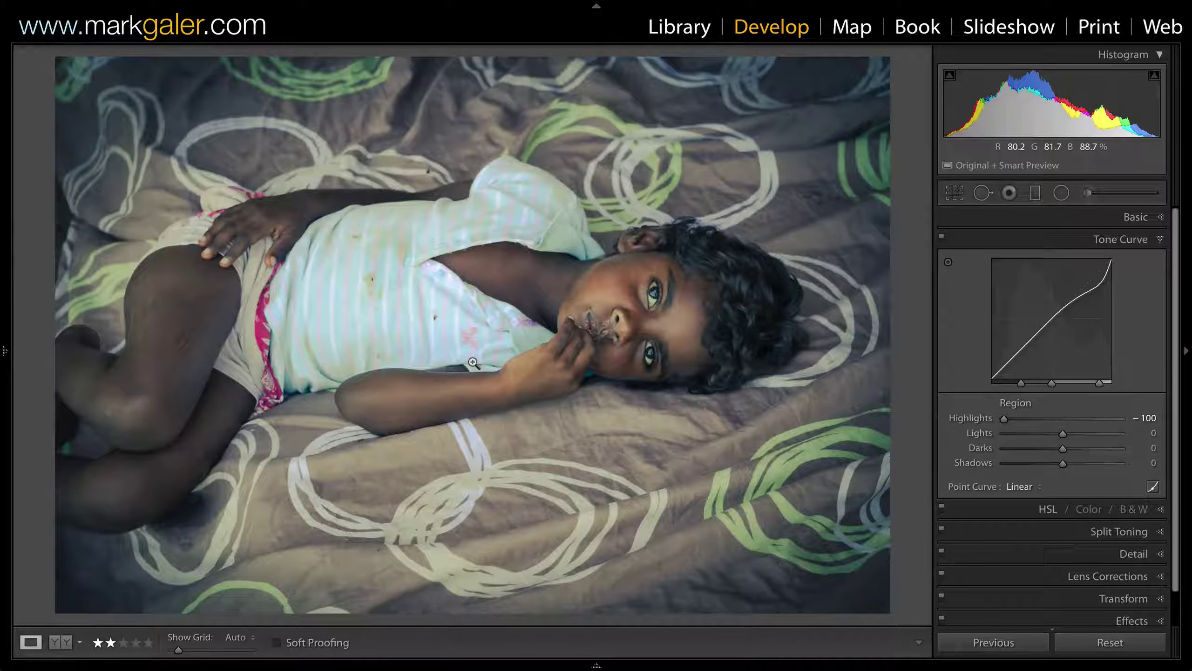
pyautogui.doubleClick(1005, 418)
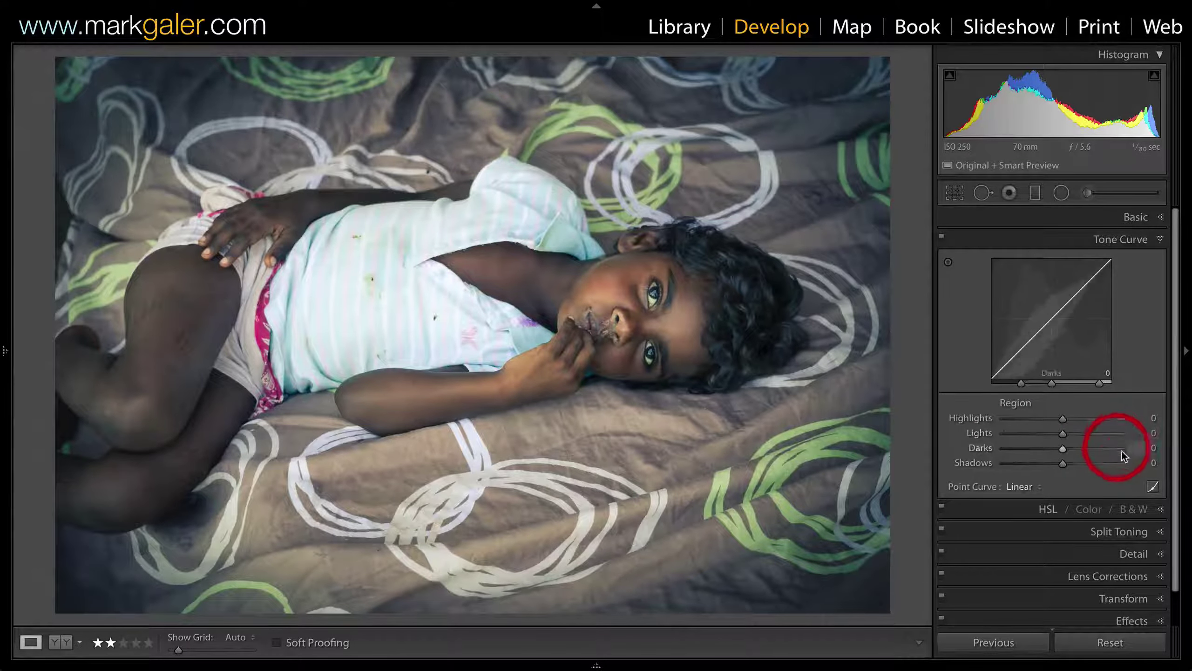
# - Switch to the RGB point curve, try lowering a point near its bright end and undo the change
pyautogui.click(1153, 488)
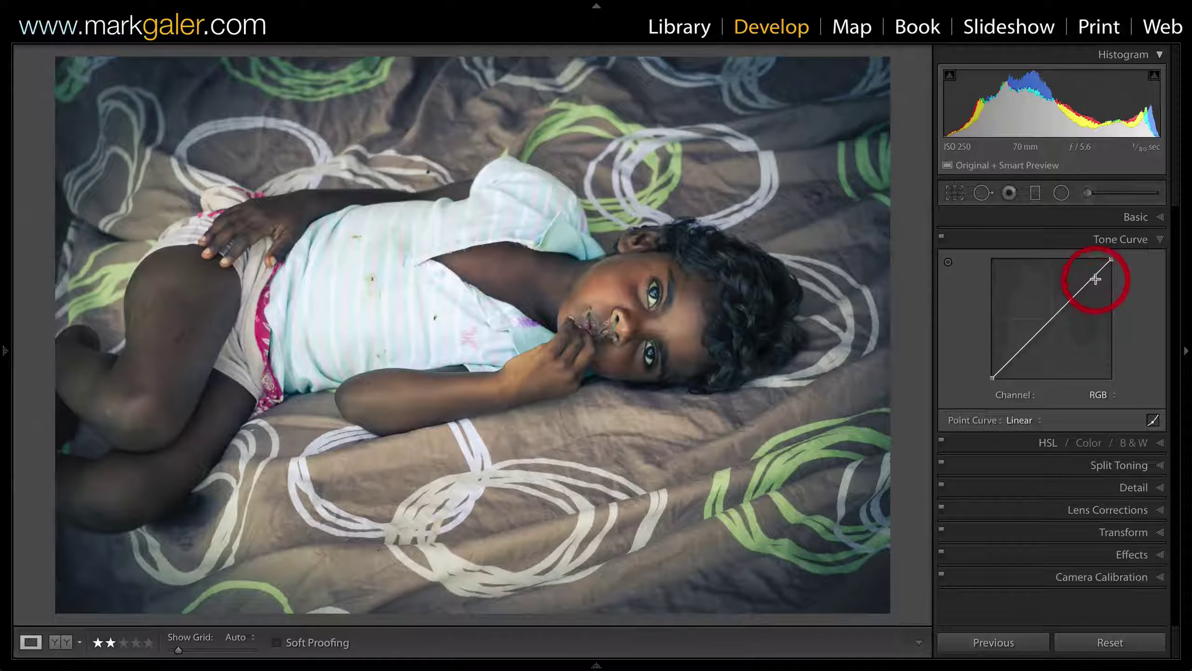
pyautogui.moveTo(1095, 275); pyautogui.dragTo(1095, 286)
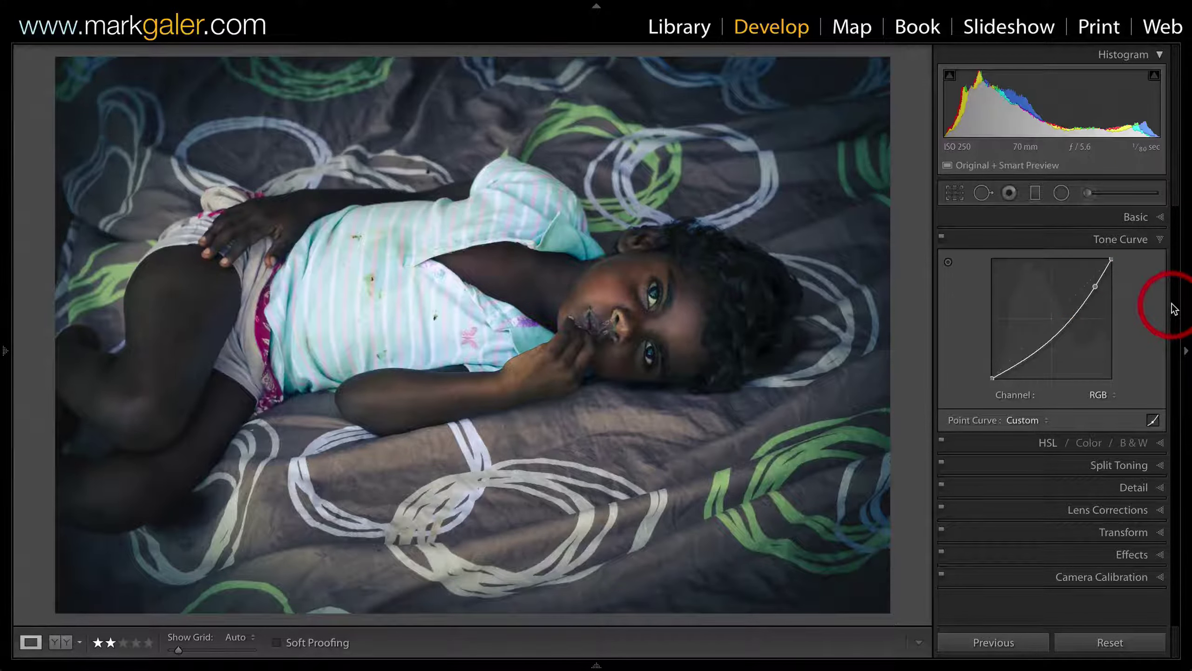
pyautogui.hotkey('ctrl', 'z')
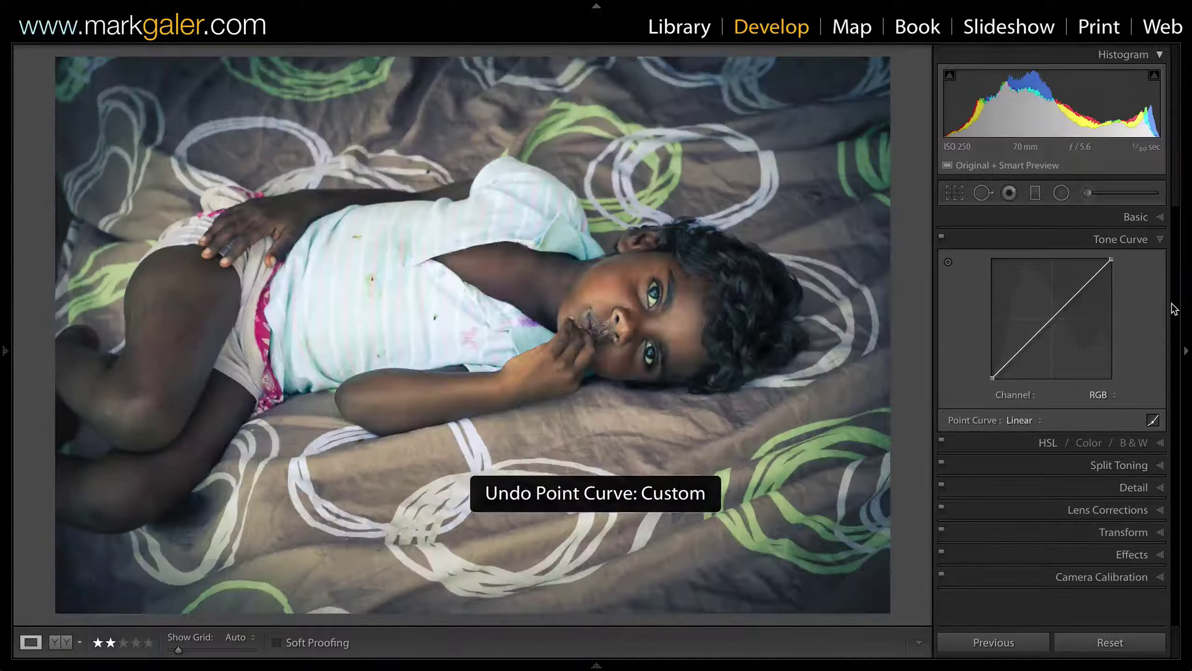
# - Try darkening the shirt's highlights and lifting the darker tones with targeted point curve adjustments, and reset the curve to Linear
pyautogui.click(948, 263)
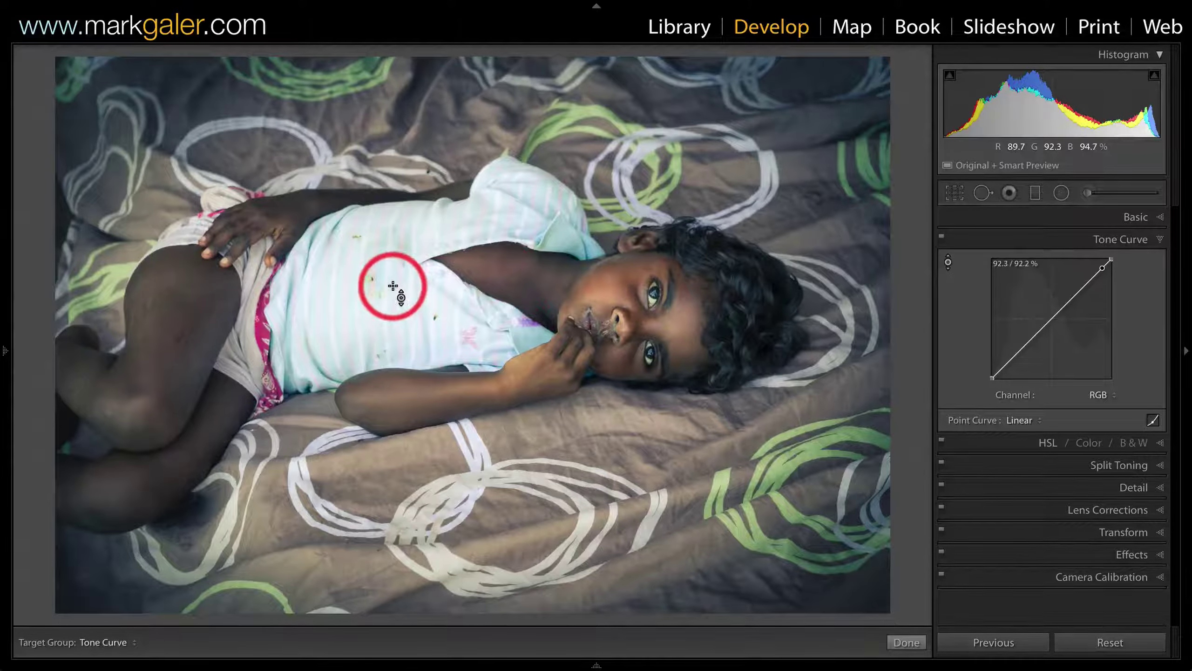
pyautogui.moveTo(389, 287); pyautogui.dragTo(386, 299)
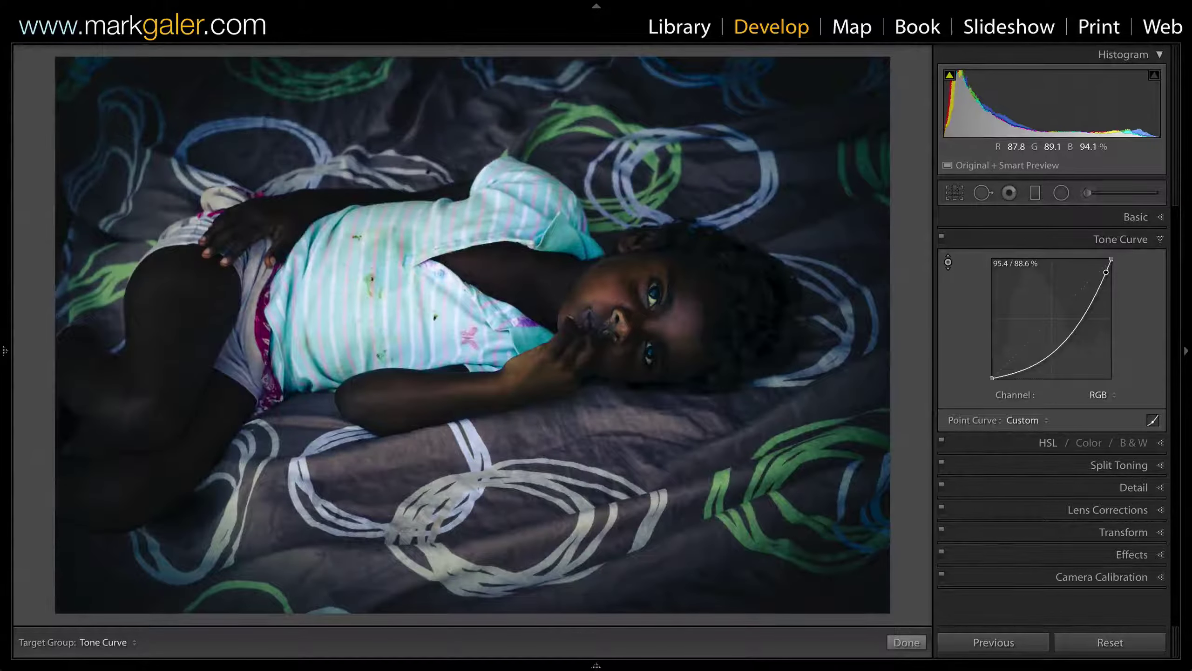
pyautogui.moveTo(437, 263)
pyautogui.mouseDown()
pyautogui.moveTo(458, 226)
pyautogui.moveTo(370, 235)
pyautogui.moveTo(322, 293)
pyautogui.moveTo(1064, 320)
pyautogui.moveTo(1070, 331)
pyautogui.moveTo(1025, 367)
pyautogui.mouseUp()
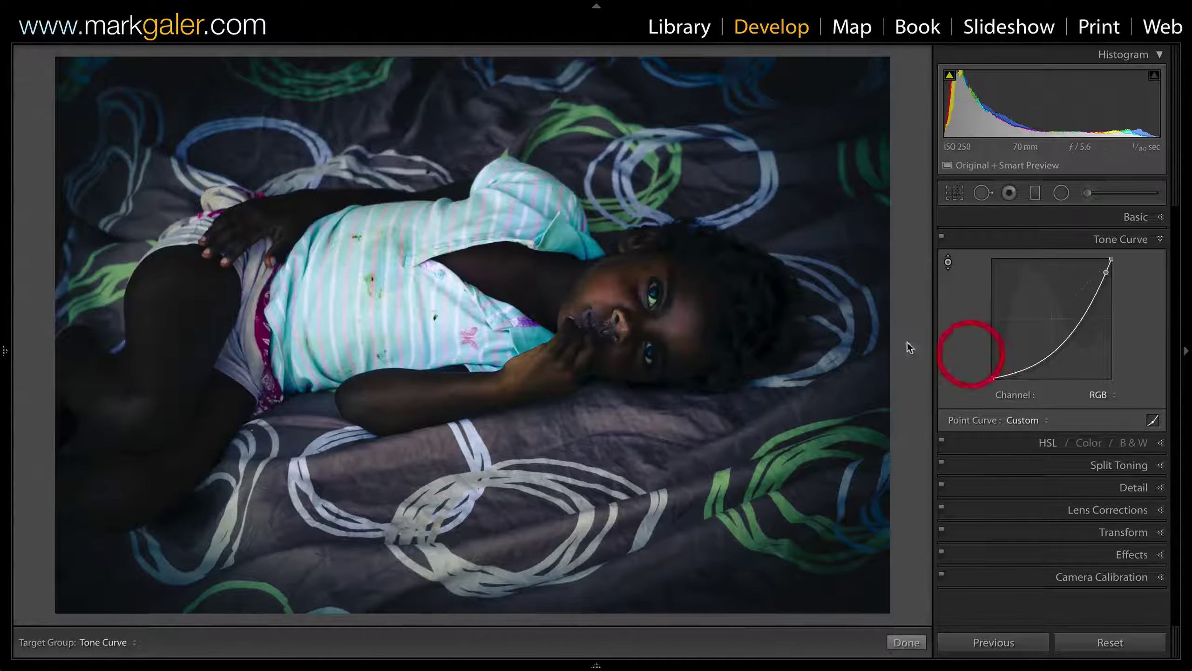
pyautogui.moveTo(681, 329); pyautogui.dragTo(678, 286)
pyautogui.moveTo(565, 410); pyautogui.dragTo(739, 356)
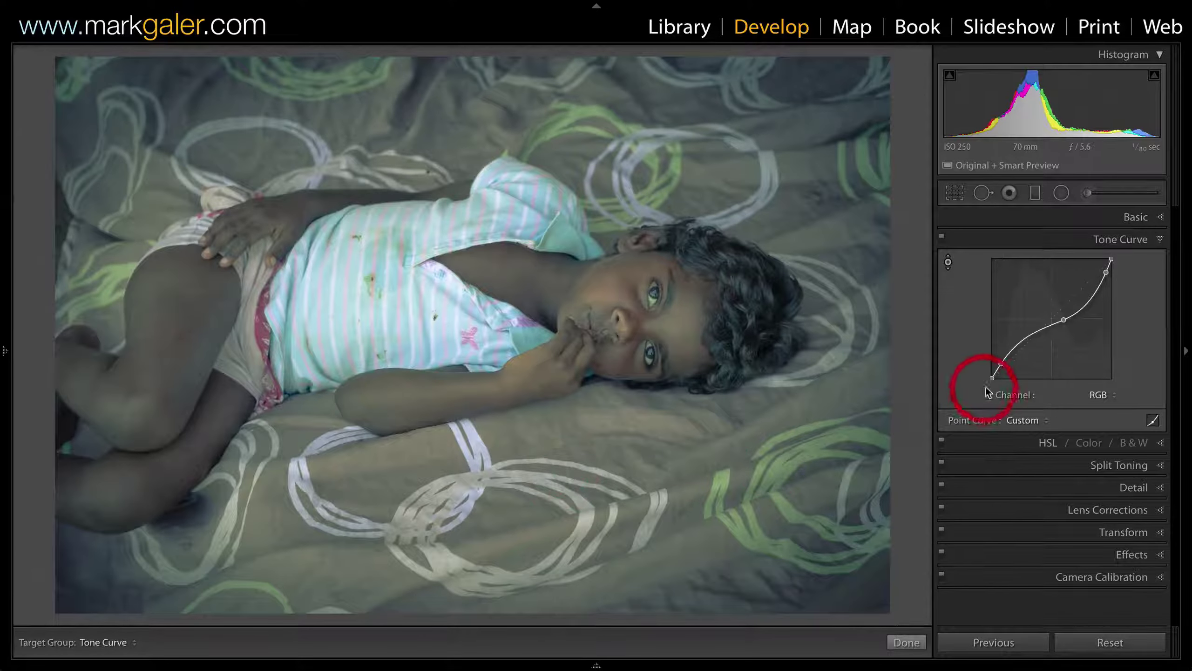
pyautogui.click(1043, 421)
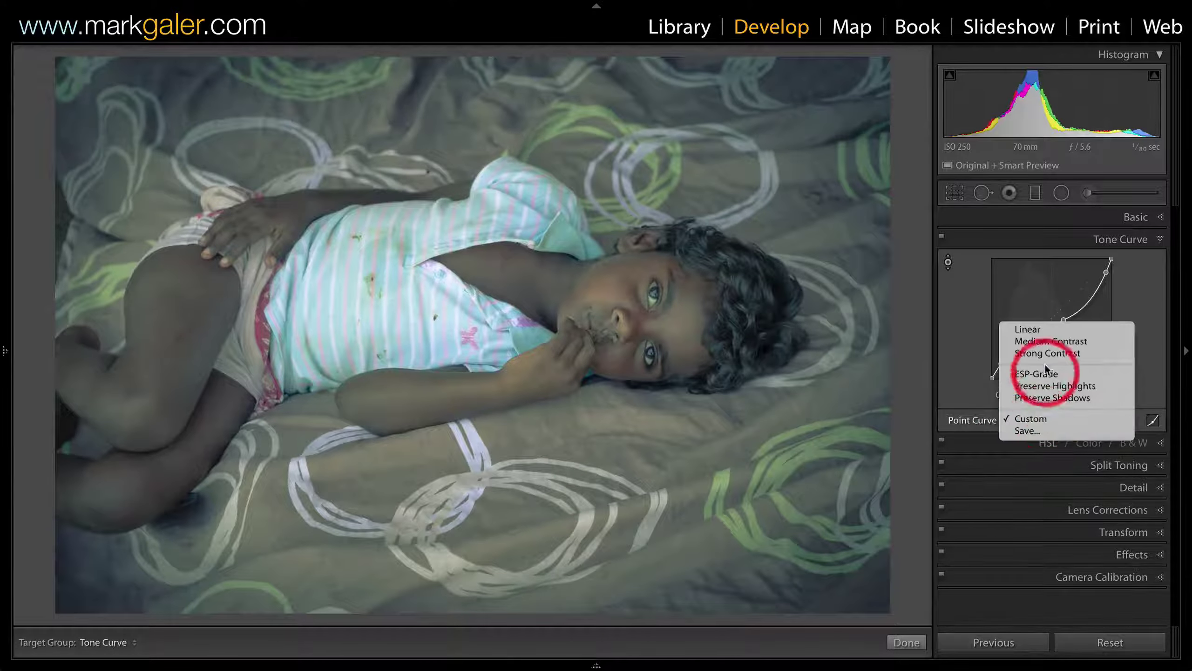
pyautogui.click(1038, 331)
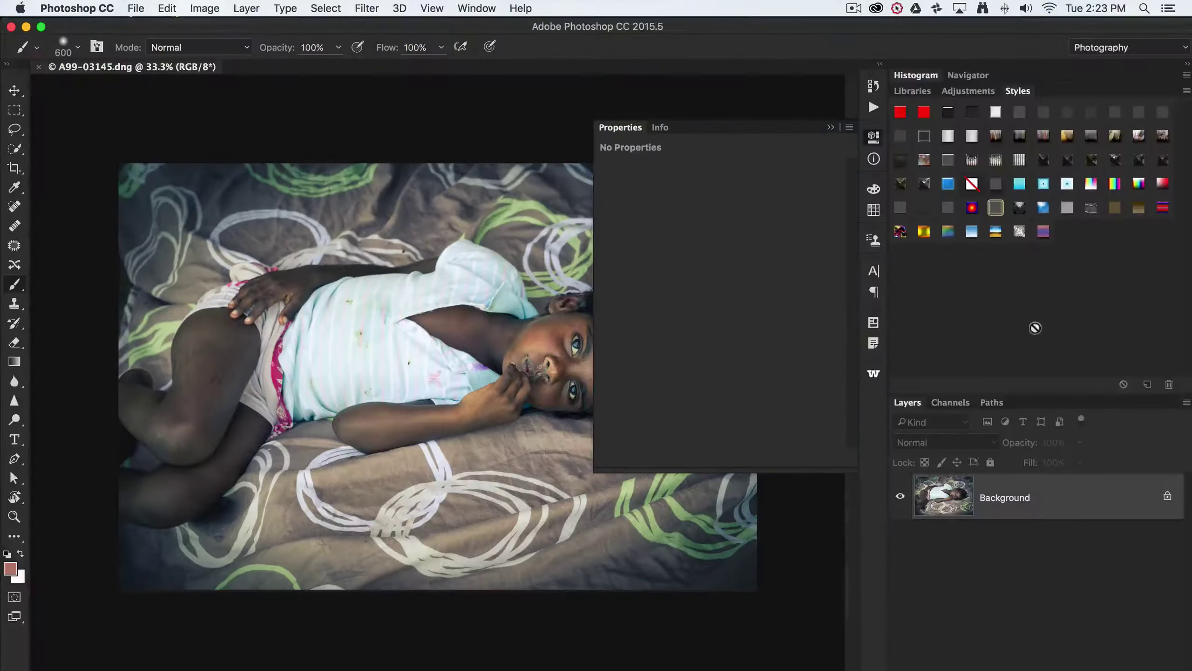
# - In Photoshop, collapse the Properties and Styles panels and fit the photo on screen in an enlarged window
pyautogui.click(831, 127)
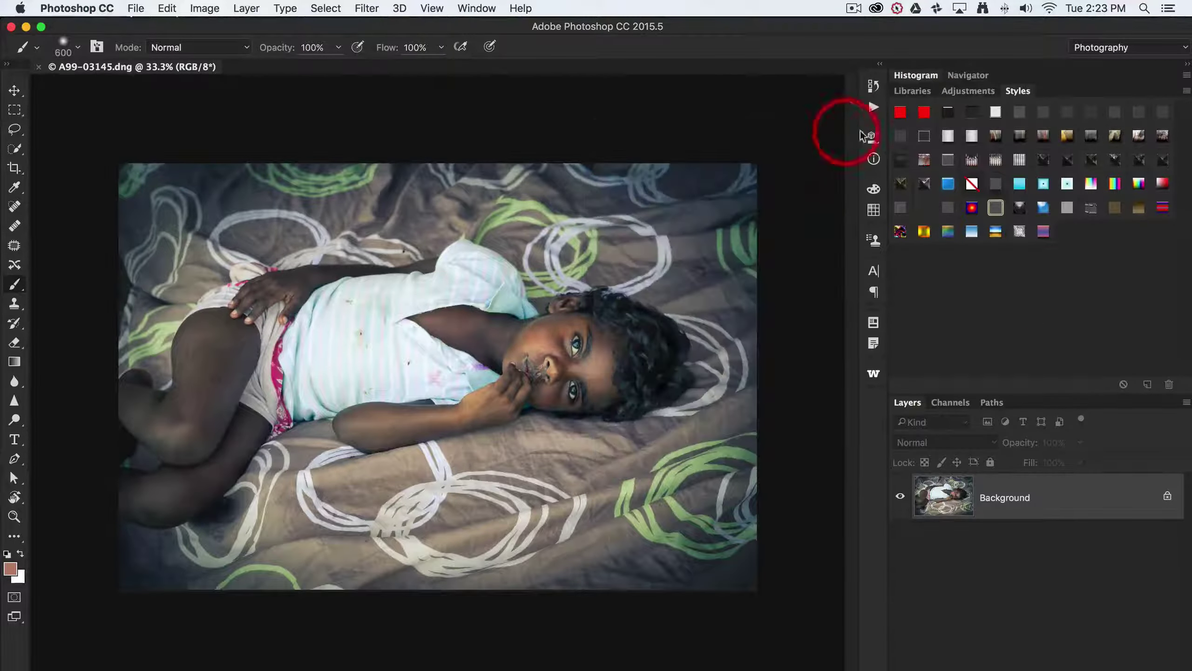
pyautogui.doubleClick(1021, 94)
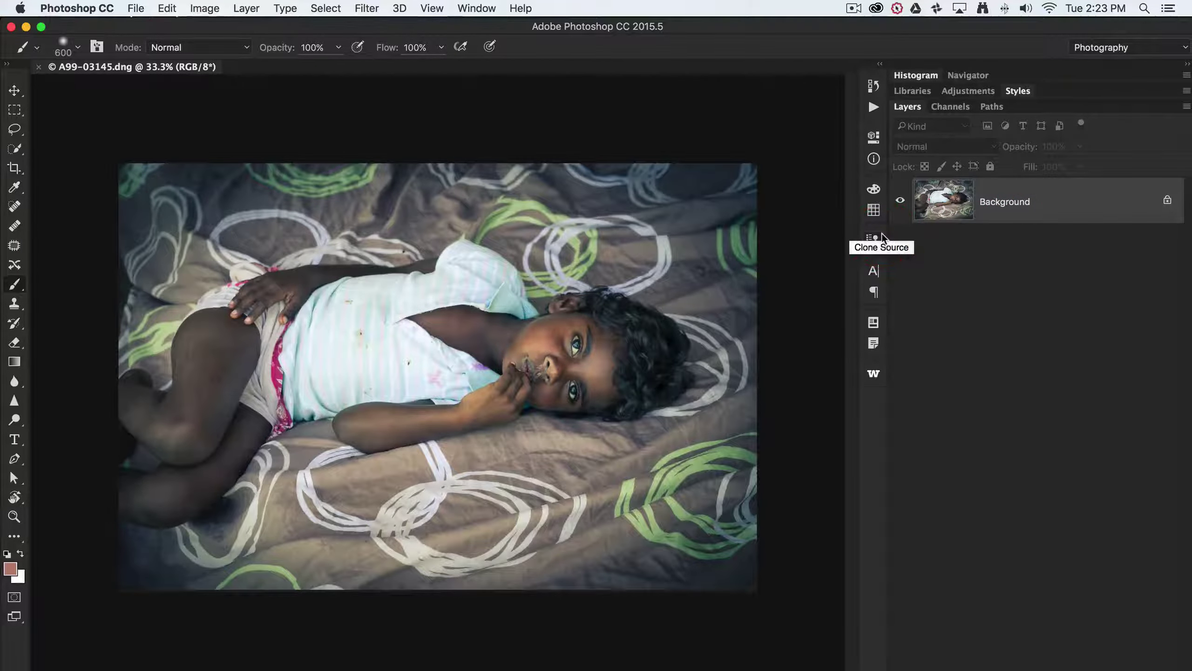
pyautogui.press('super+0')
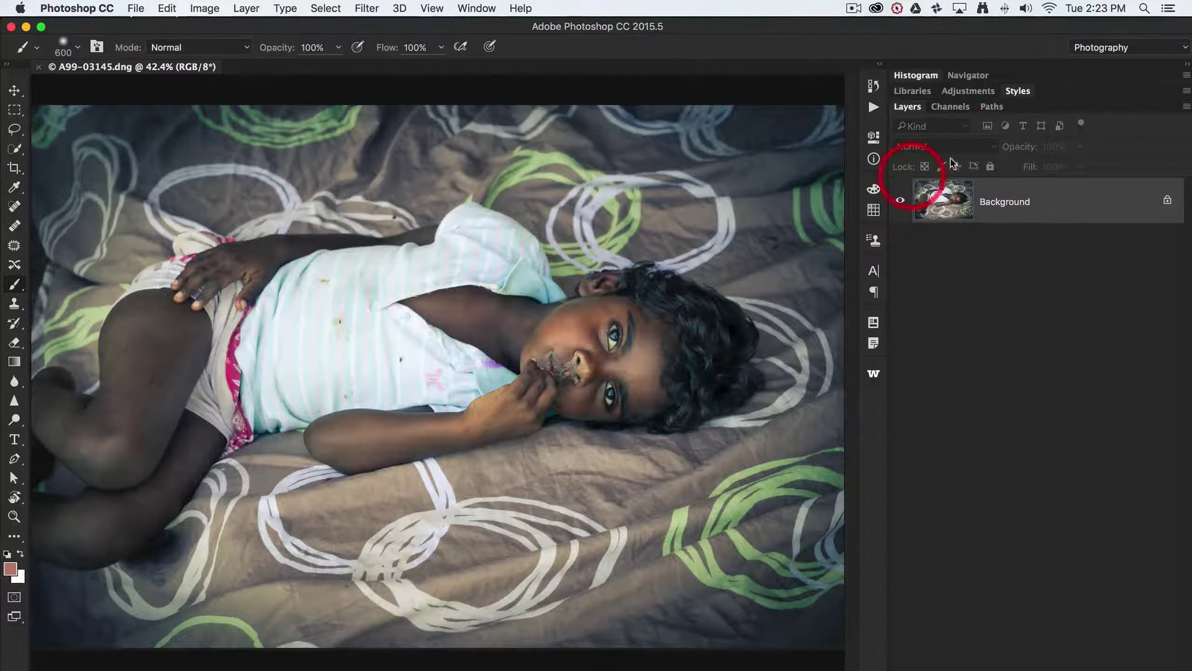
pyautogui.click(41, 27)
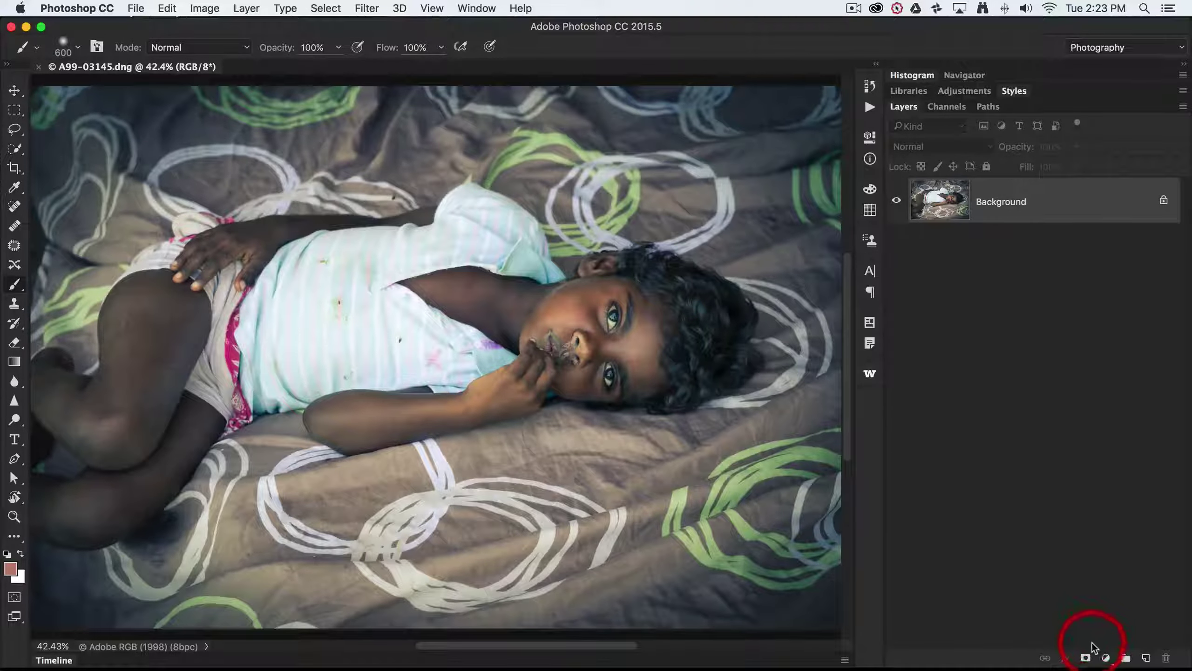
# - Add a Curves adjustment layer and try targeted adjustments on the shirt's highlights, the skin tones and the dark hair
pyautogui.click(1107, 658)
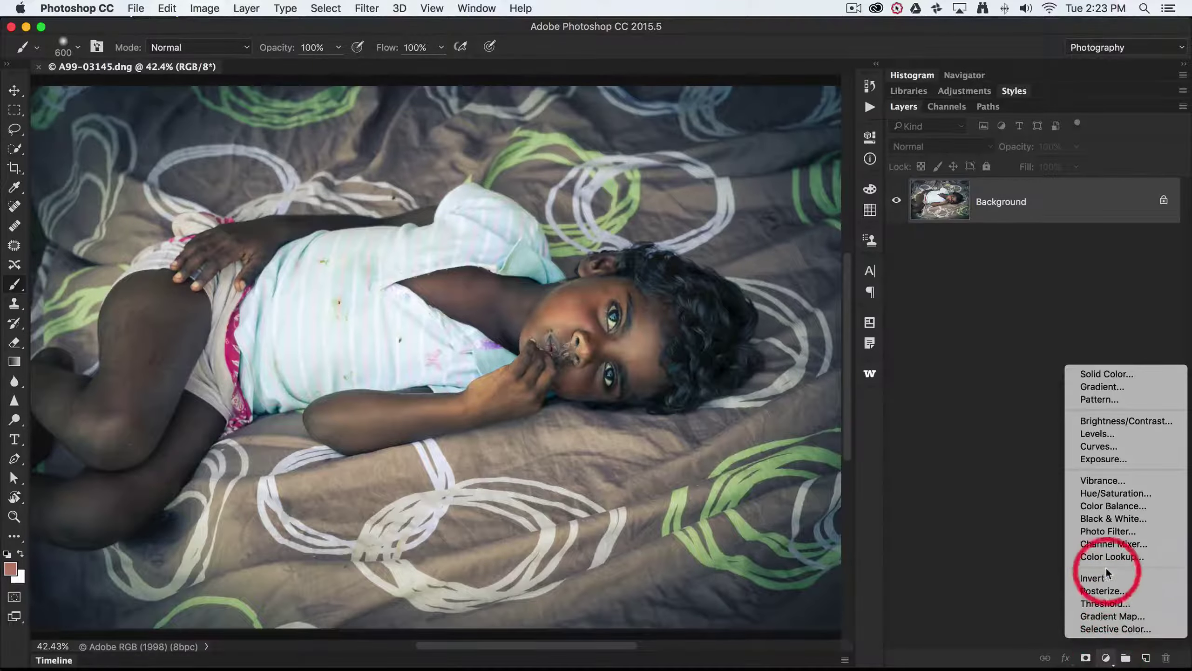
pyautogui.click(1099, 449)
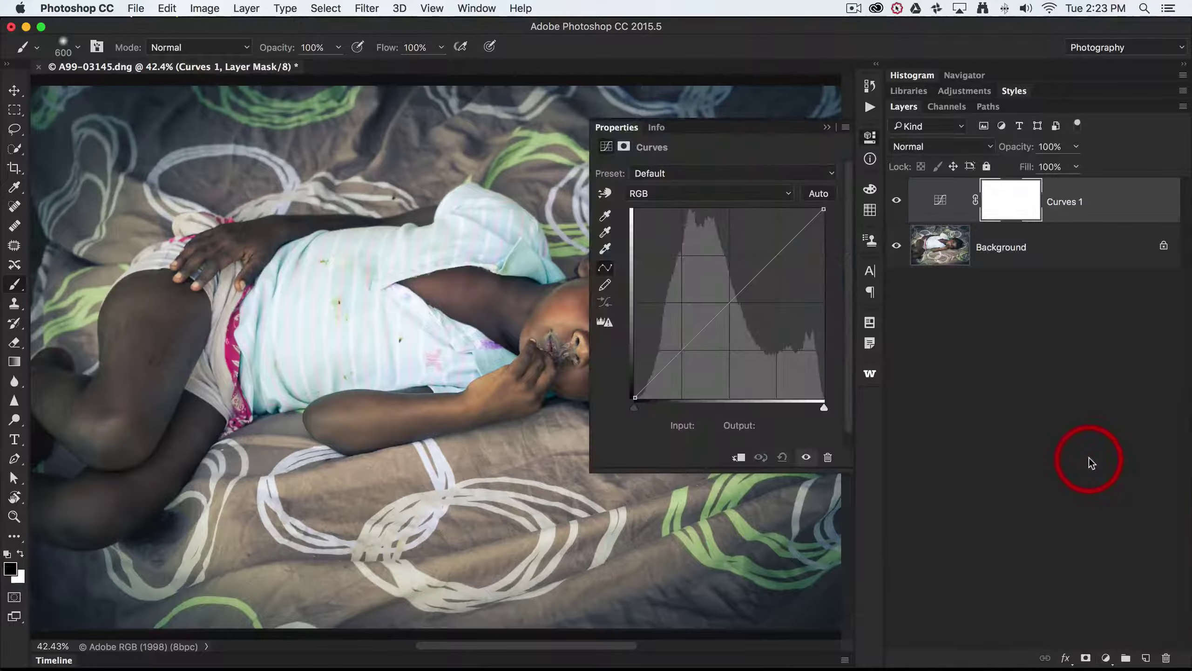
pyautogui.click(606, 193)
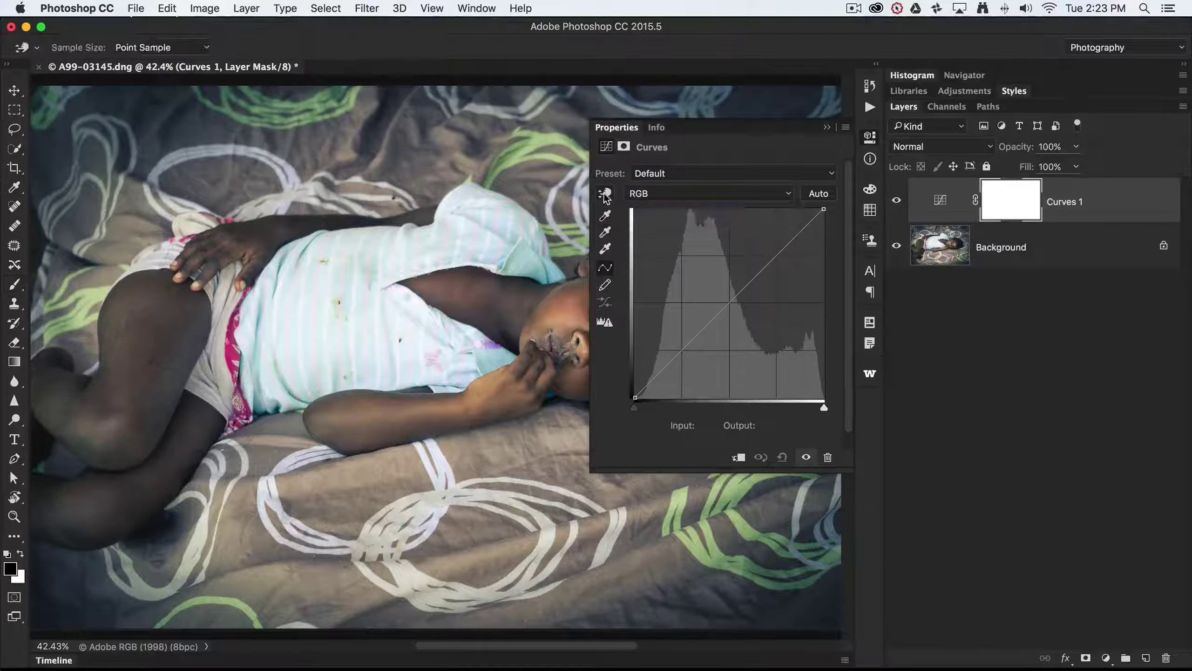
pyautogui.moveTo(399, 253); pyautogui.dragTo(393, 267)
pyautogui.moveTo(479, 290); pyautogui.dragTo(483, 264)
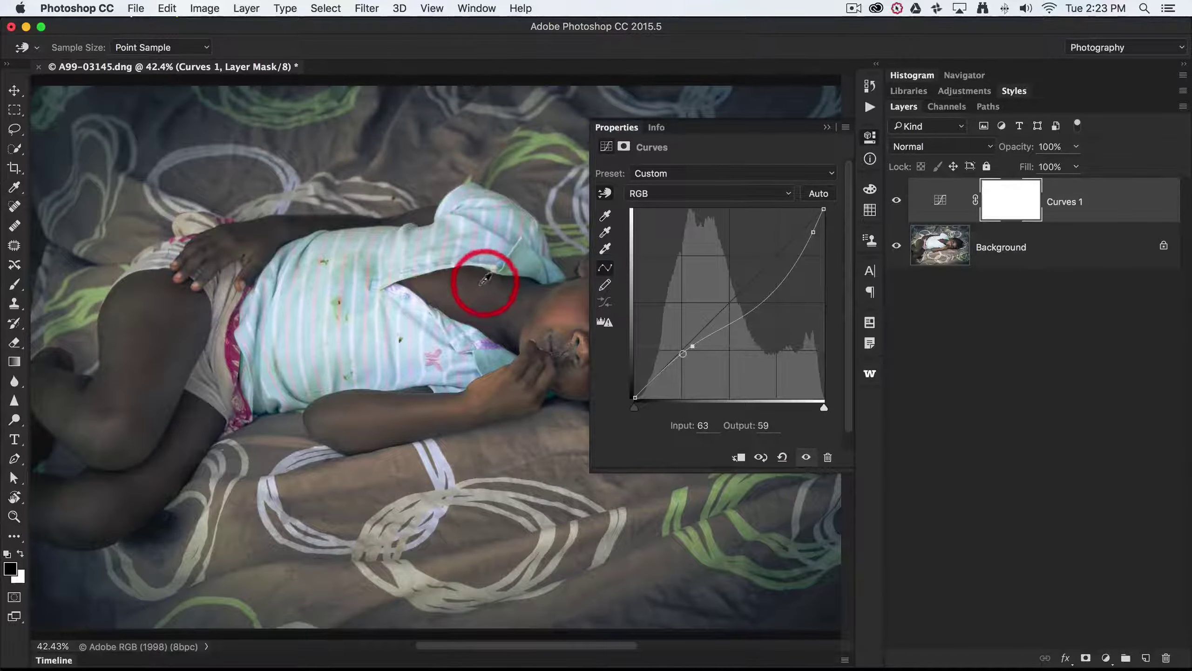
pyautogui.click(827, 127)
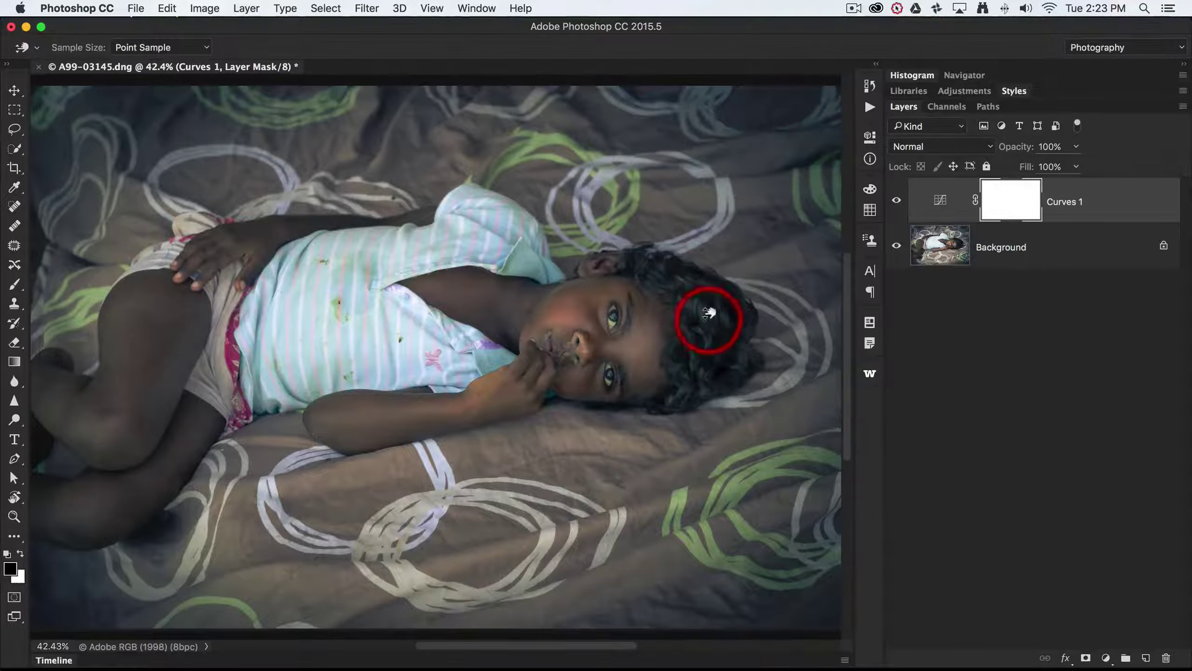
pyautogui.moveTo(711, 306); pyautogui.dragTo(708, 310)
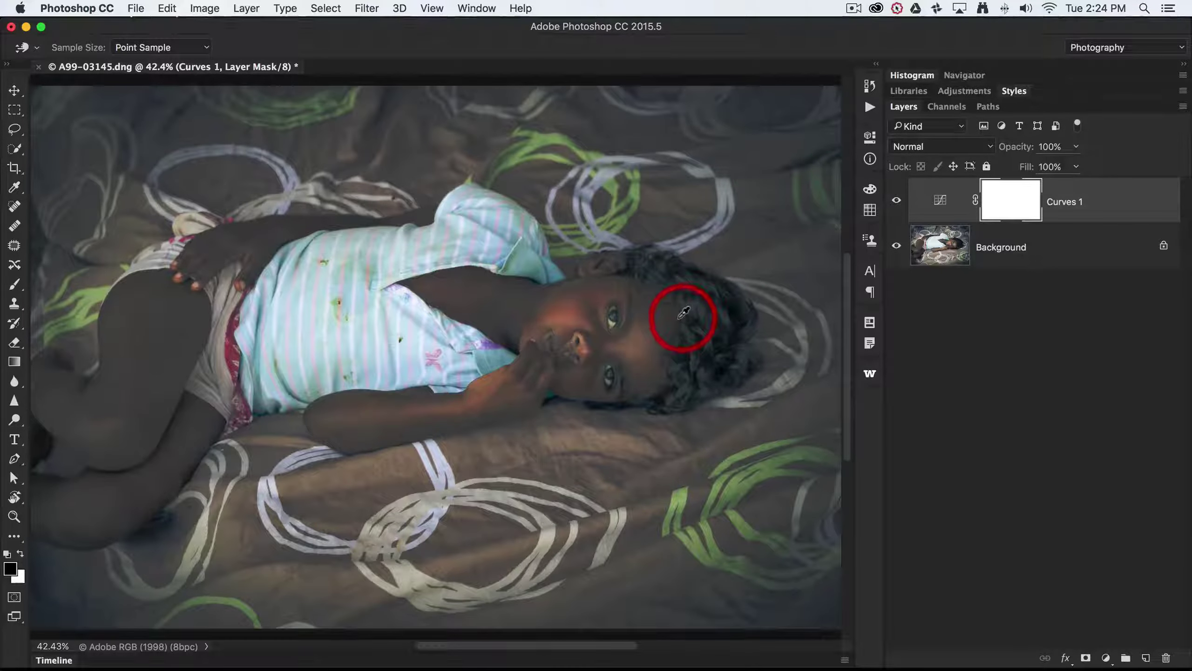
# - Delete the Curves 1 adjustment layer
pyautogui.click(1123, 205)
pyautogui.press('b')
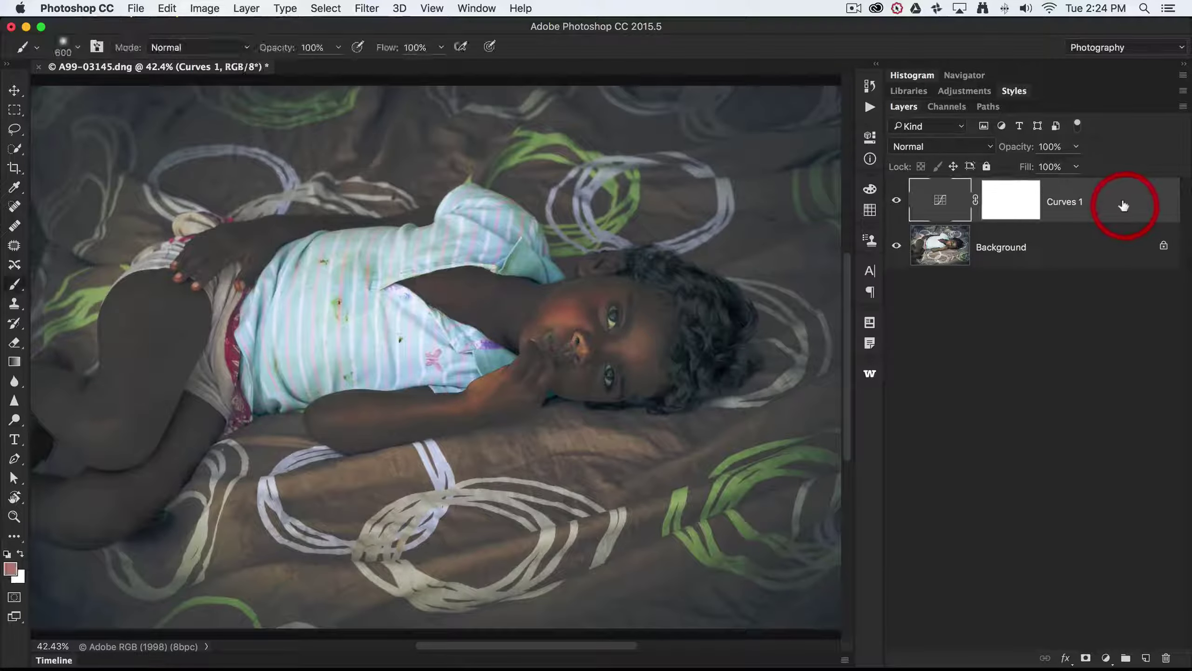
pyautogui.press('Delete')
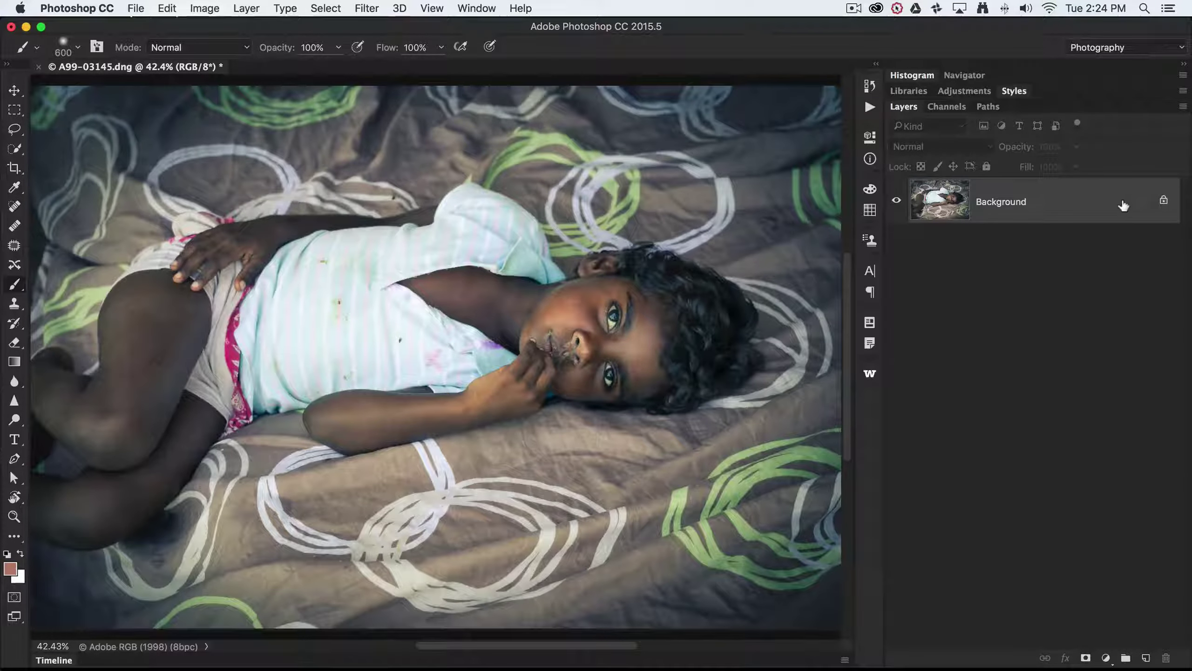
# - Load the RGB channel's luminosity as a selection and add a Curves adjustment layer masked by it
pyautogui.click(962, 109)
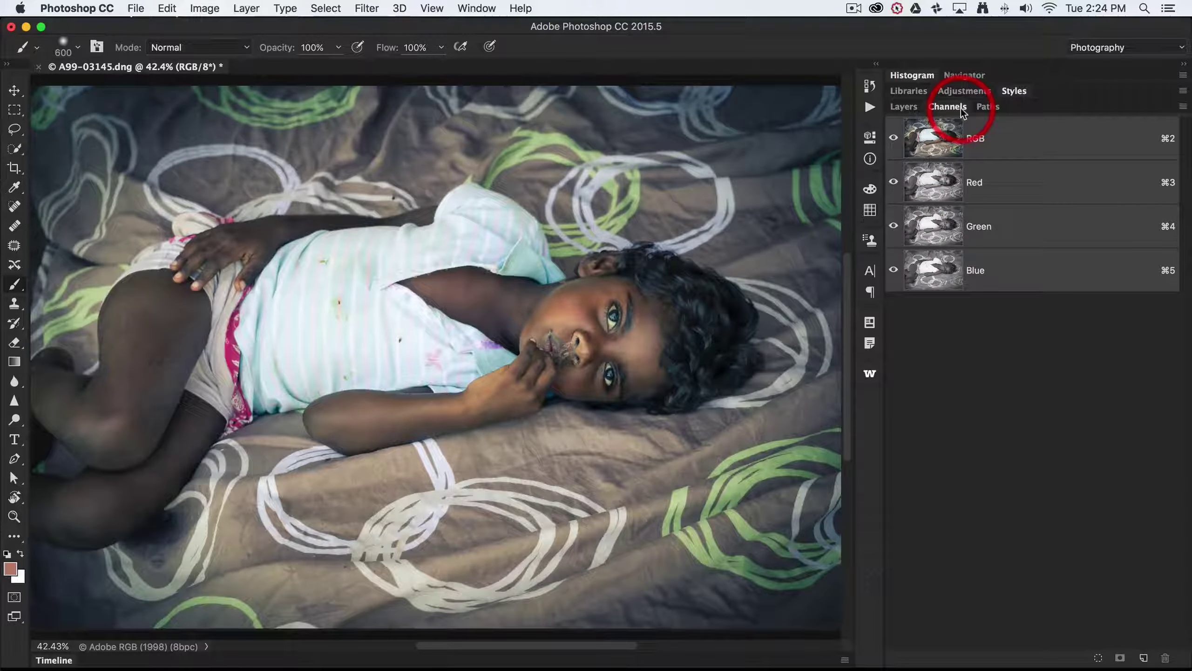
pyautogui.keyDown('super'); pyautogui.click(936, 136); pyautogui.keyUp('super')
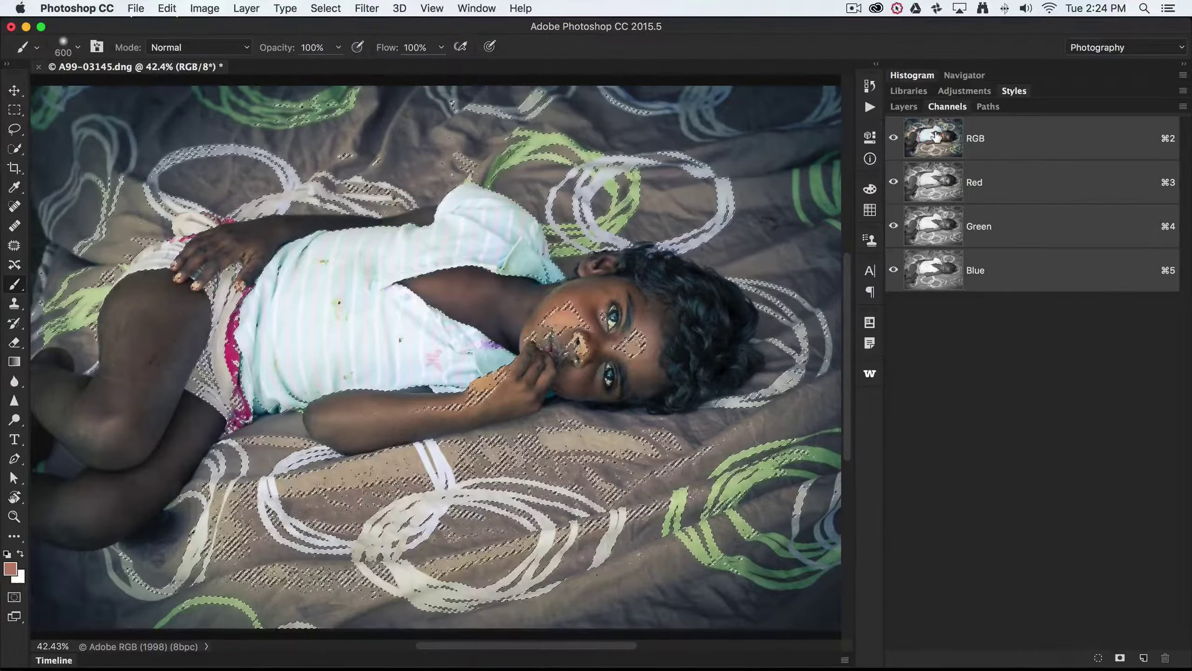
pyautogui.click(920, 101)
pyautogui.click(1065, 425)
pyautogui.click(1106, 658)
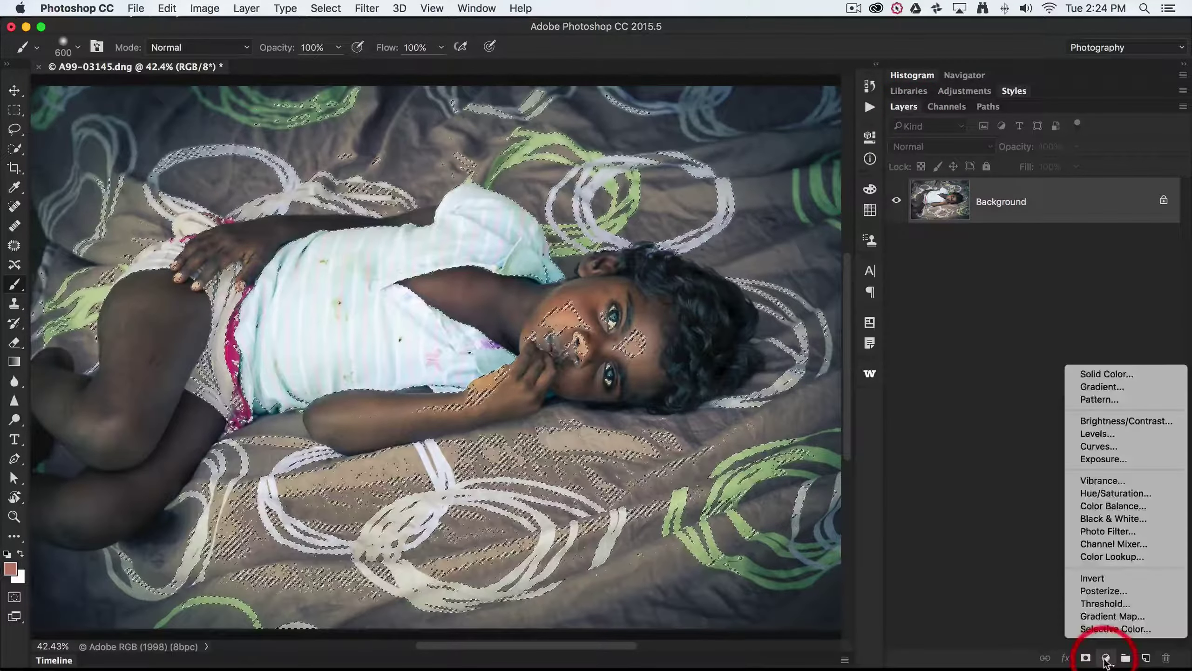
pyautogui.click(1101, 450)
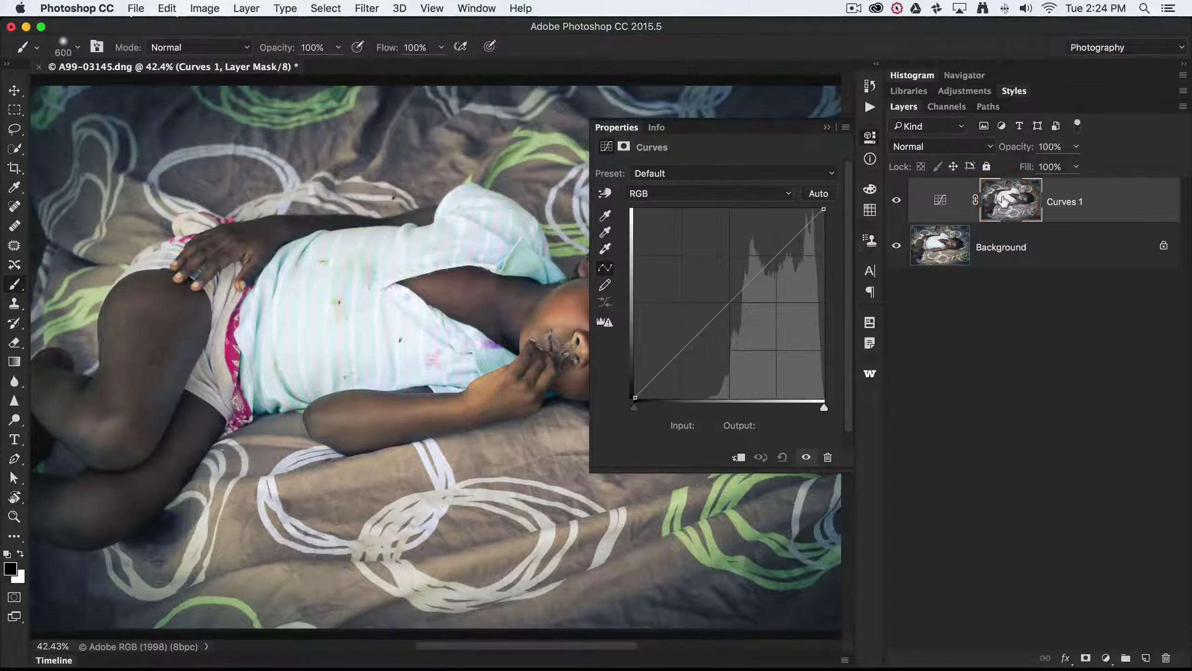
# - Inspect the Curves 1 layer mask on its own, and pull the layer's RGB curve down through the midtones
pyautogui.keyDown('alt'); pyautogui.click(1004, 201); pyautogui.keyUp('alt')
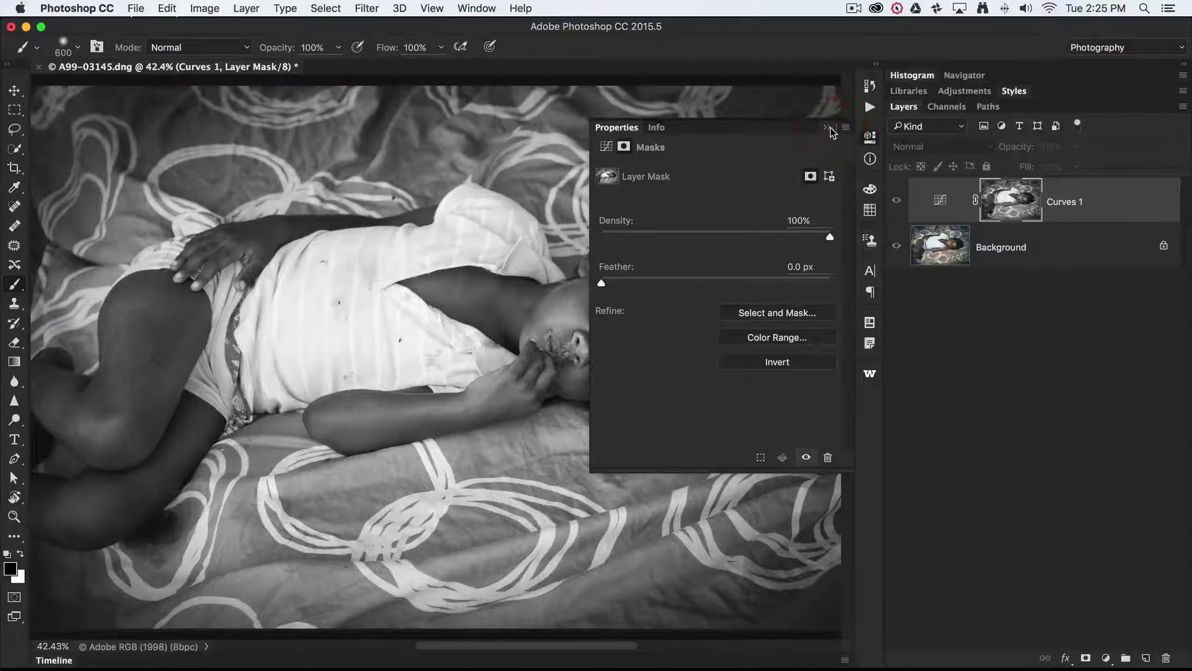
pyautogui.click(940, 199)
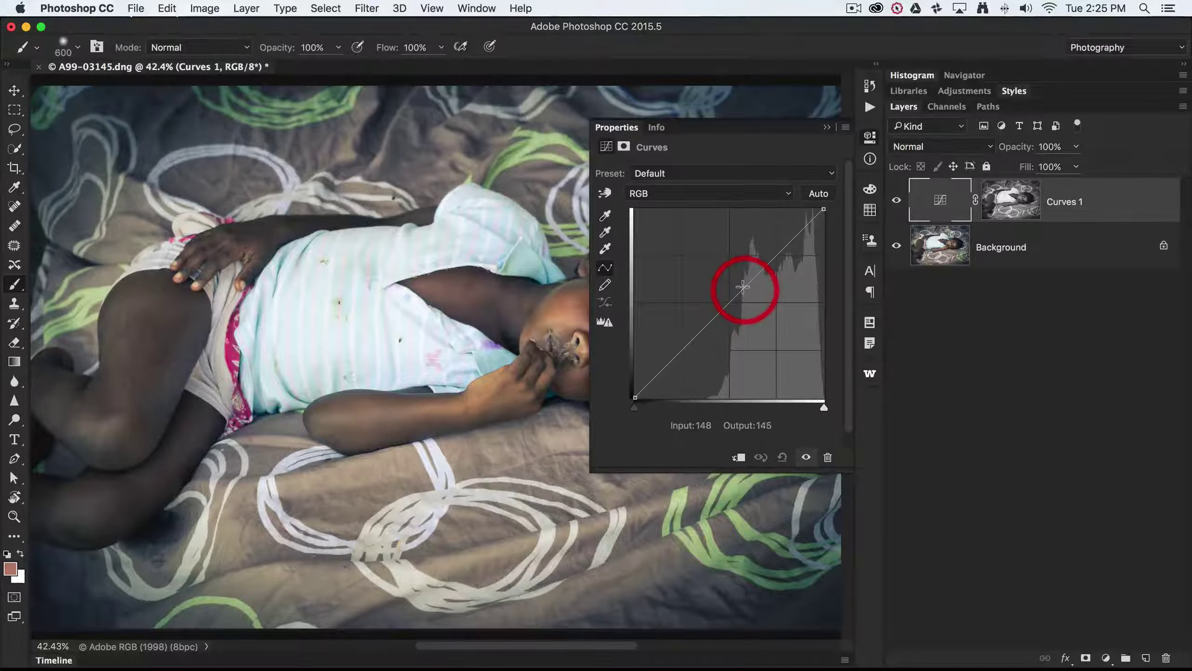
pyautogui.moveTo(743, 283); pyautogui.dragTo(738, 329)
pyautogui.click(826, 127)
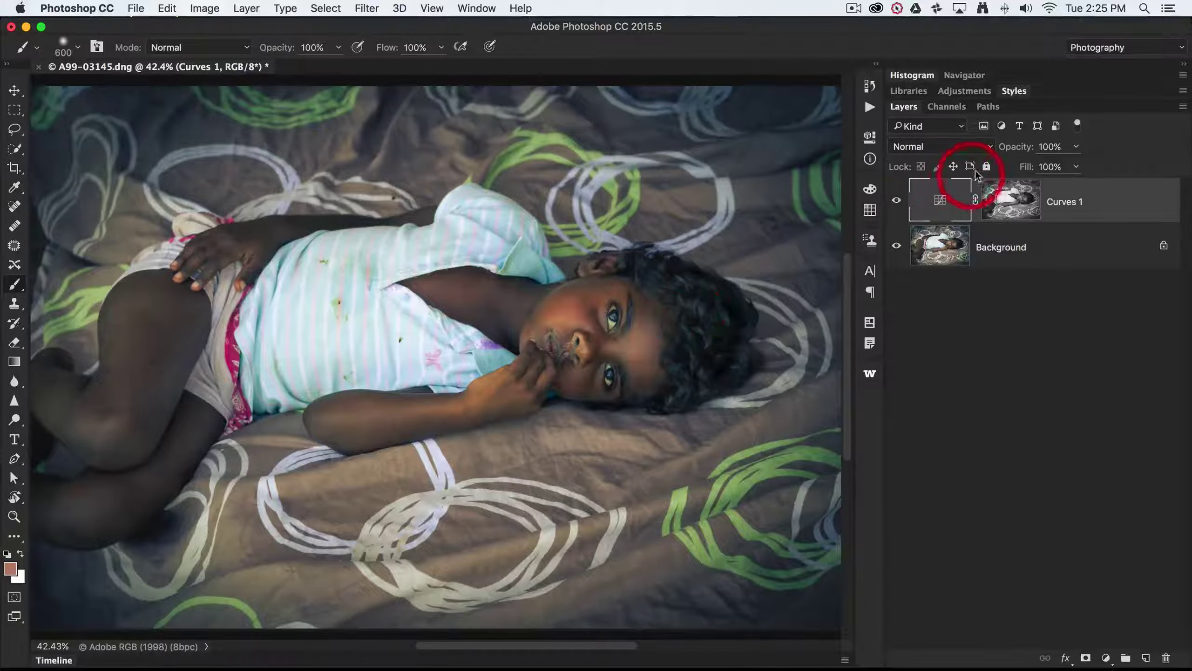
# - Set the Curves 1 layer's blending mode to Luminosity
pyautogui.click(991, 151)
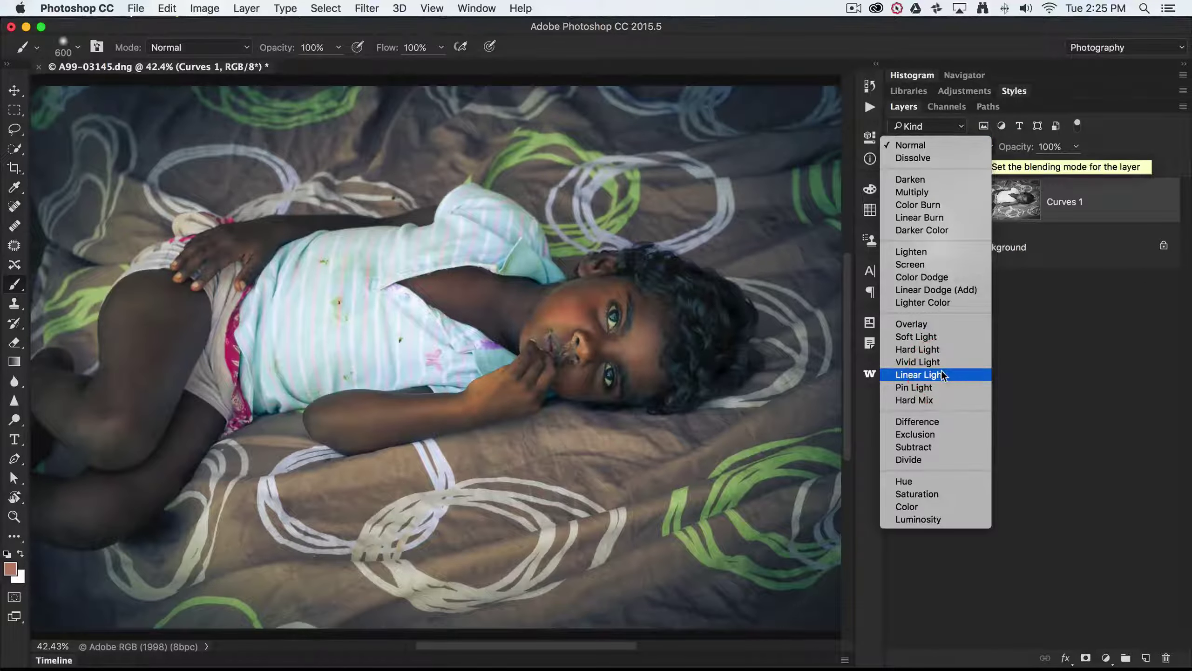
pyautogui.moveTo(940, 372); pyautogui.dragTo(907, 527)
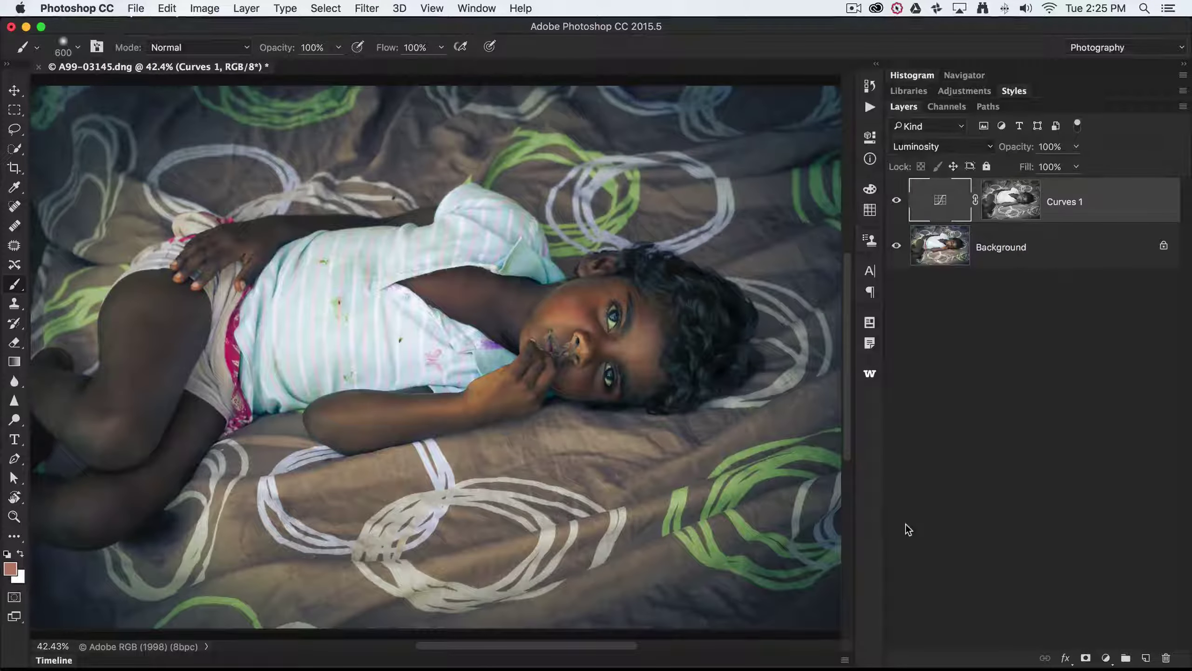
pyautogui.moveTo(791, 376)
pyautogui.mouseDown()
pyautogui.moveTo(639, 337)
pyautogui.moveTo(672, 333)
pyautogui.mouseUp()
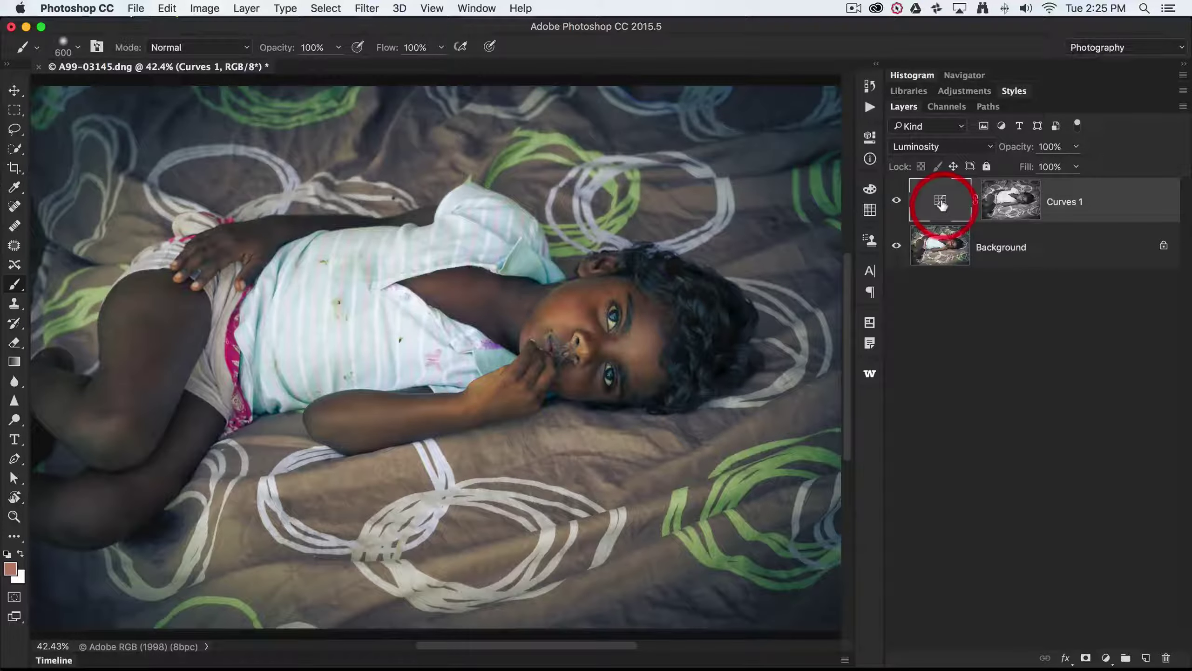
# - Select the Curves 1 layer mask and display it on its own in the image window
pyautogui.click(1002, 199)
pyautogui.click(1001, 201)
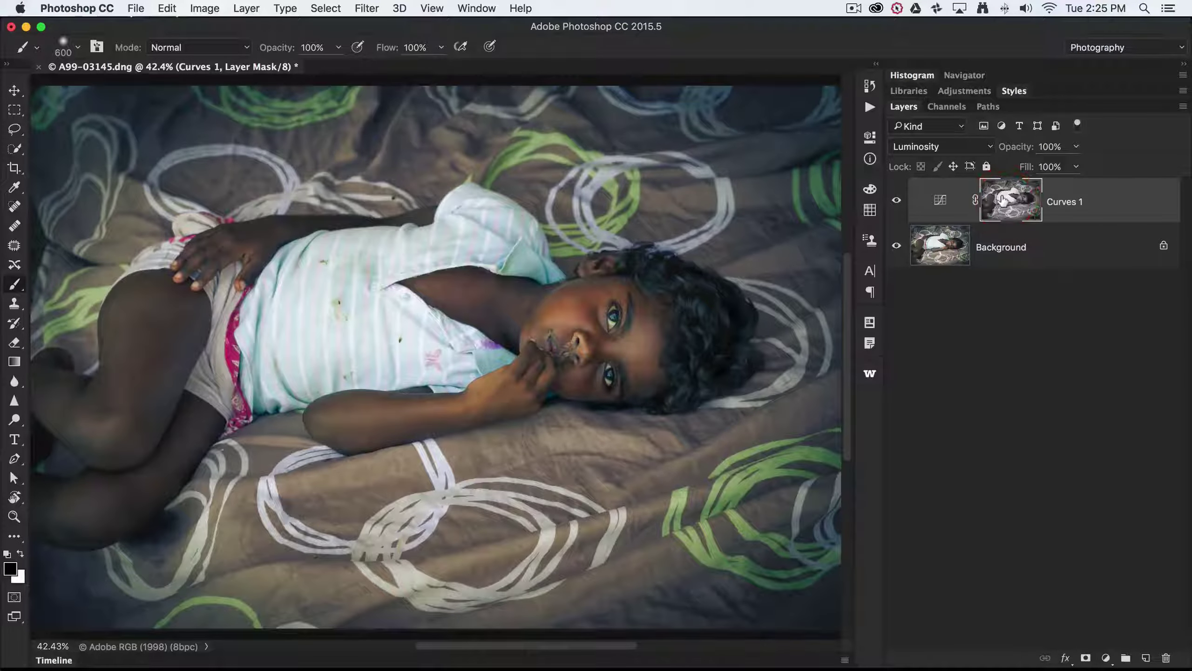
pyautogui.keyDown('alt'); pyautogui.click(1002, 200); pyautogui.keyUp('alt')
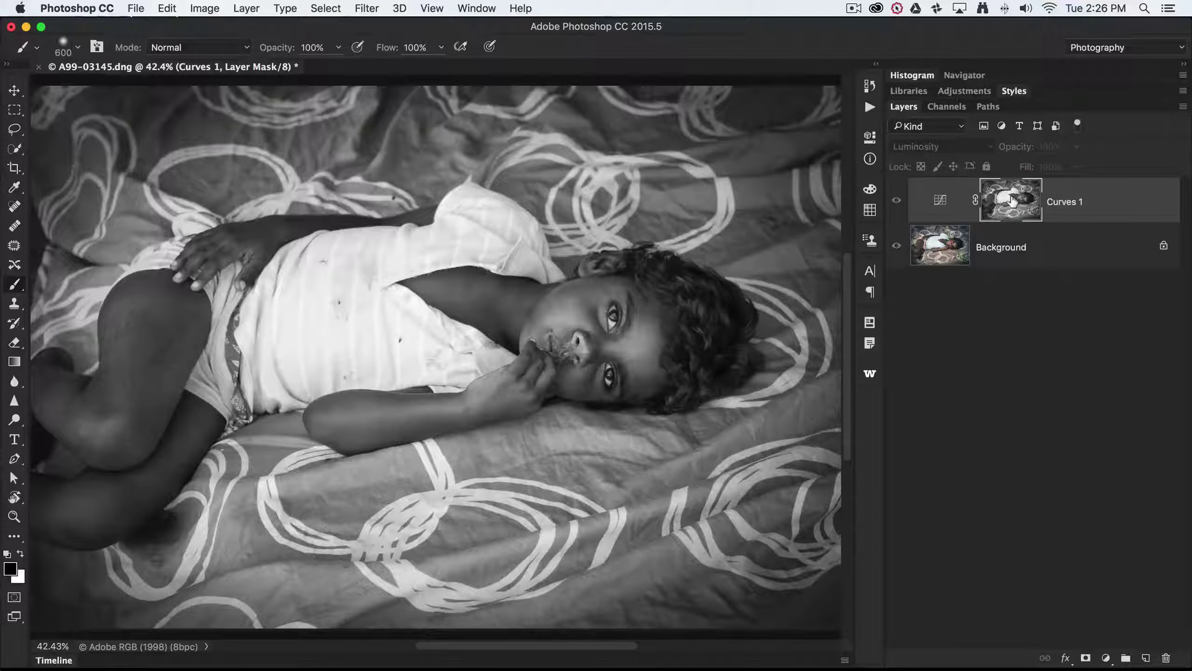
pyautogui.moveTo(675, 329)
pyautogui.mouseDown()
pyautogui.moveTo(617, 338)
pyautogui.moveTo(589, 317)
pyautogui.moveTo(689, 319)
pyautogui.mouseUp()
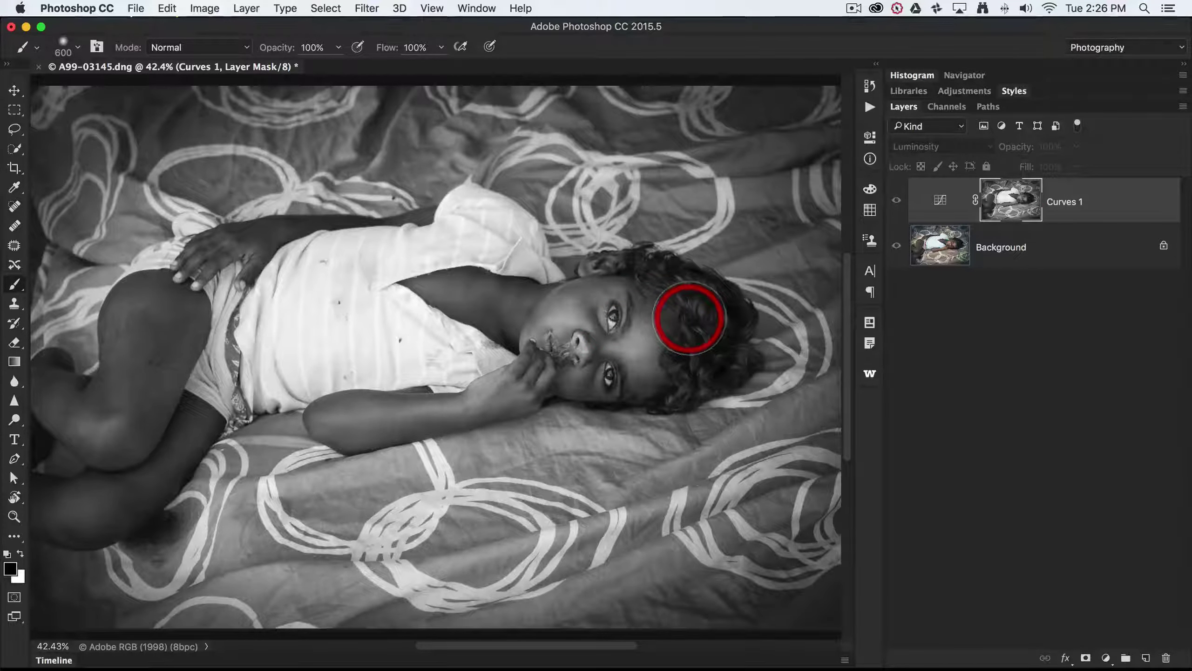
# - Apply a Levels adjustment to the Curves 1 mask with input levels of 127, 0.61 and 205
pyautogui.click(199, 10)
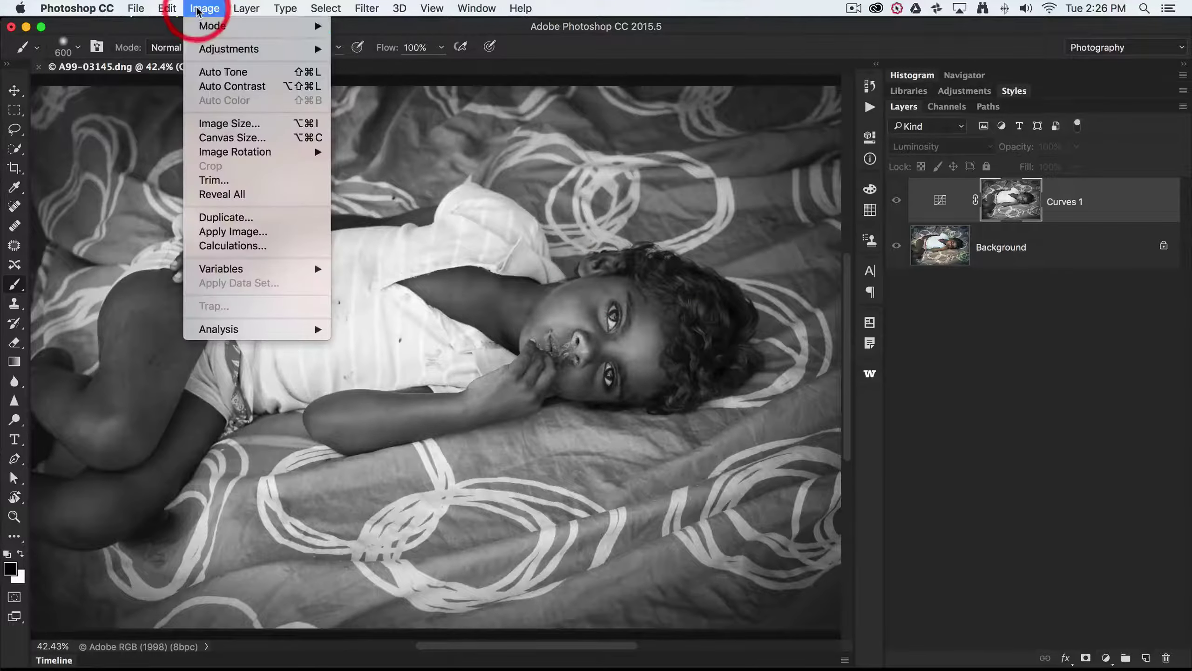
pyautogui.click(209, 52)
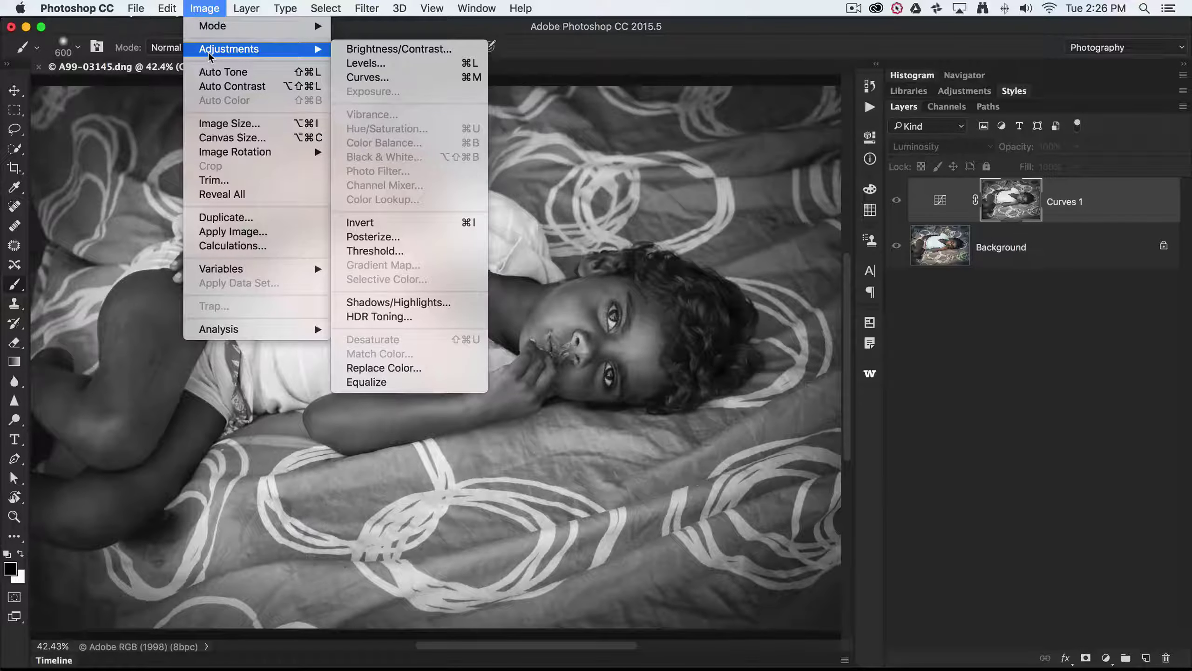
pyautogui.click(319, 49)
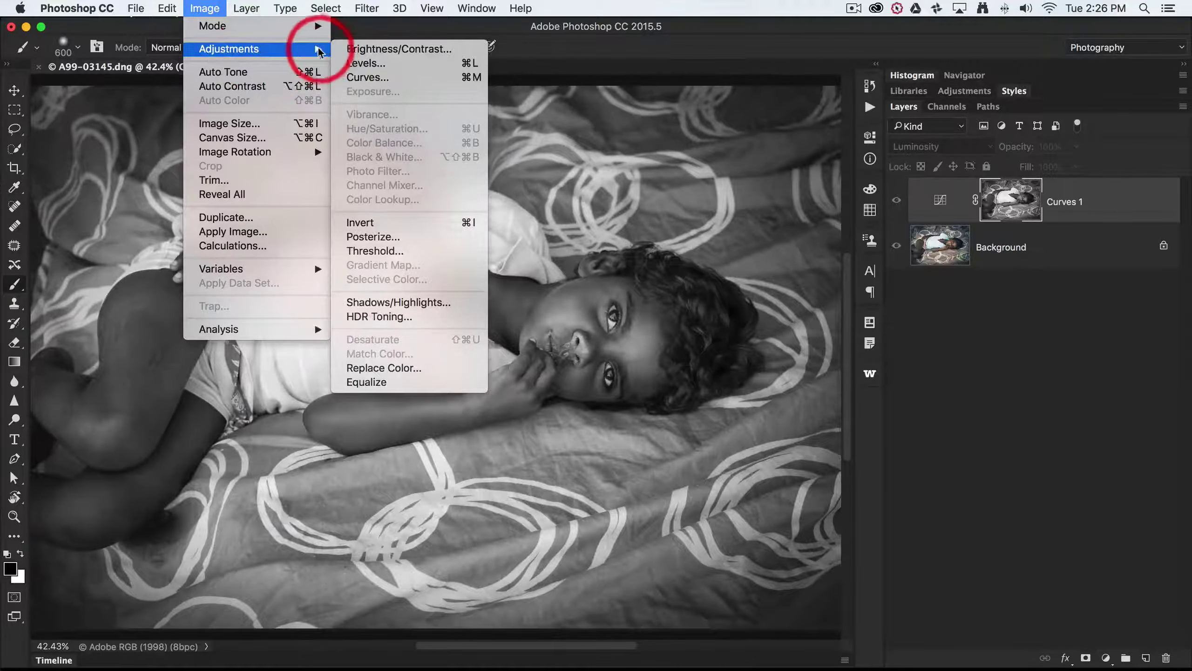
pyautogui.click(345, 63)
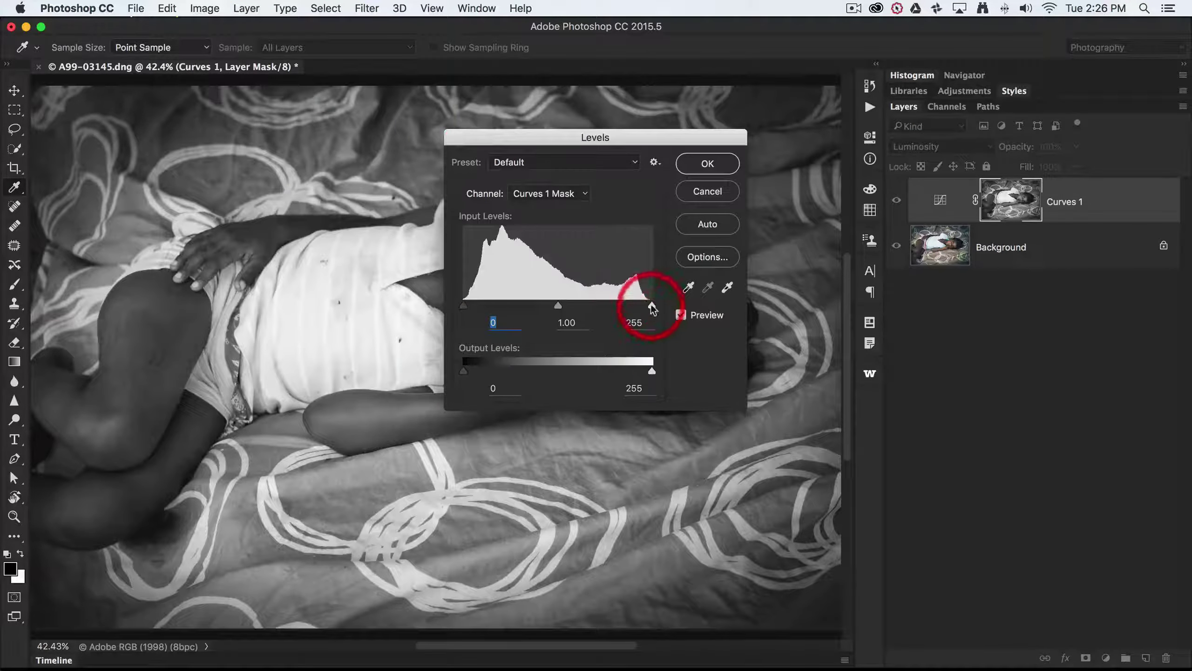
pyautogui.moveTo(652, 305); pyautogui.dragTo(615, 304)
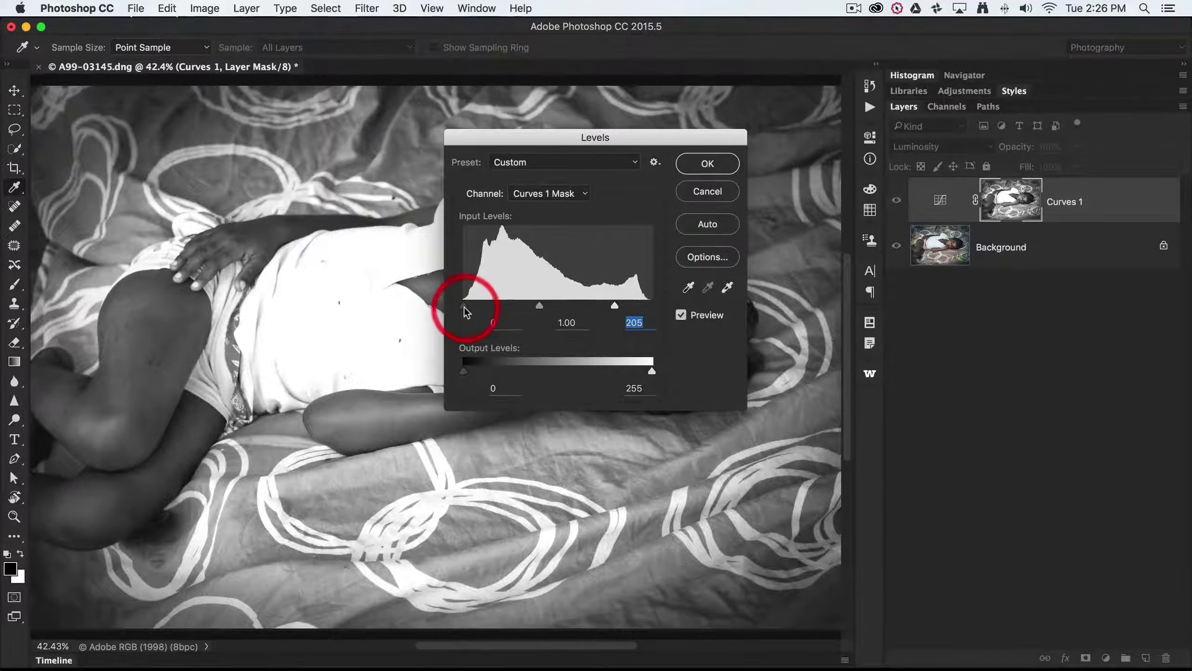
pyautogui.moveTo(465, 306); pyautogui.dragTo(557, 306)
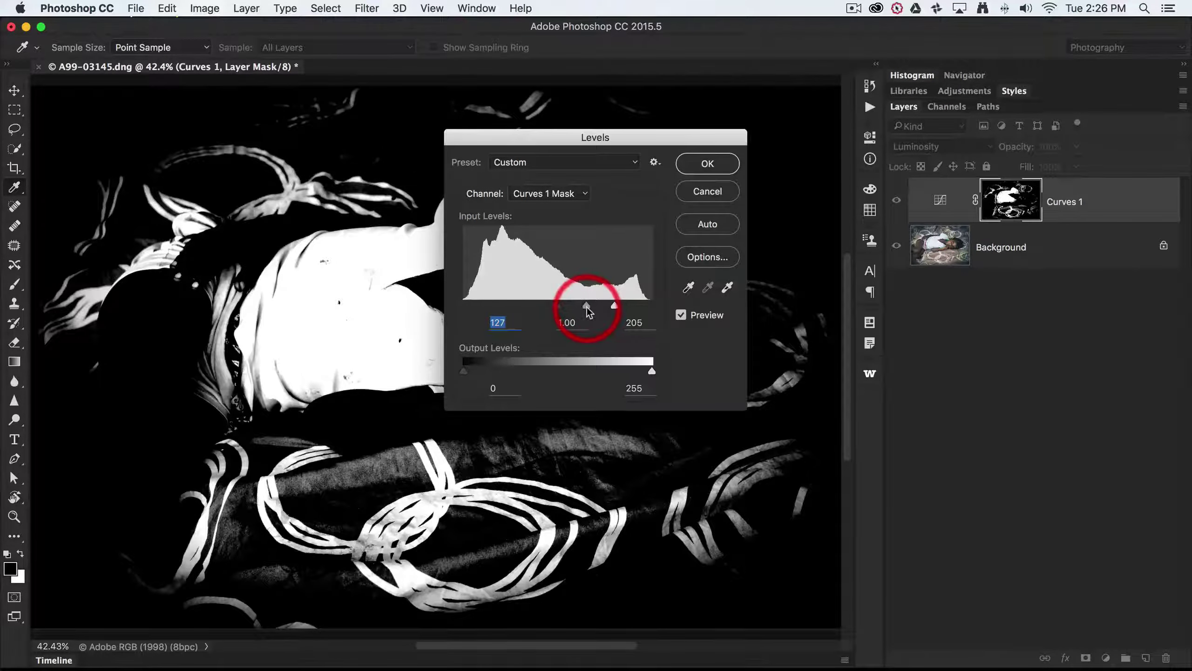
pyautogui.moveTo(587, 309); pyautogui.dragTo(595, 311)
pyautogui.moveTo(599, 308); pyautogui.dragTo(594, 308)
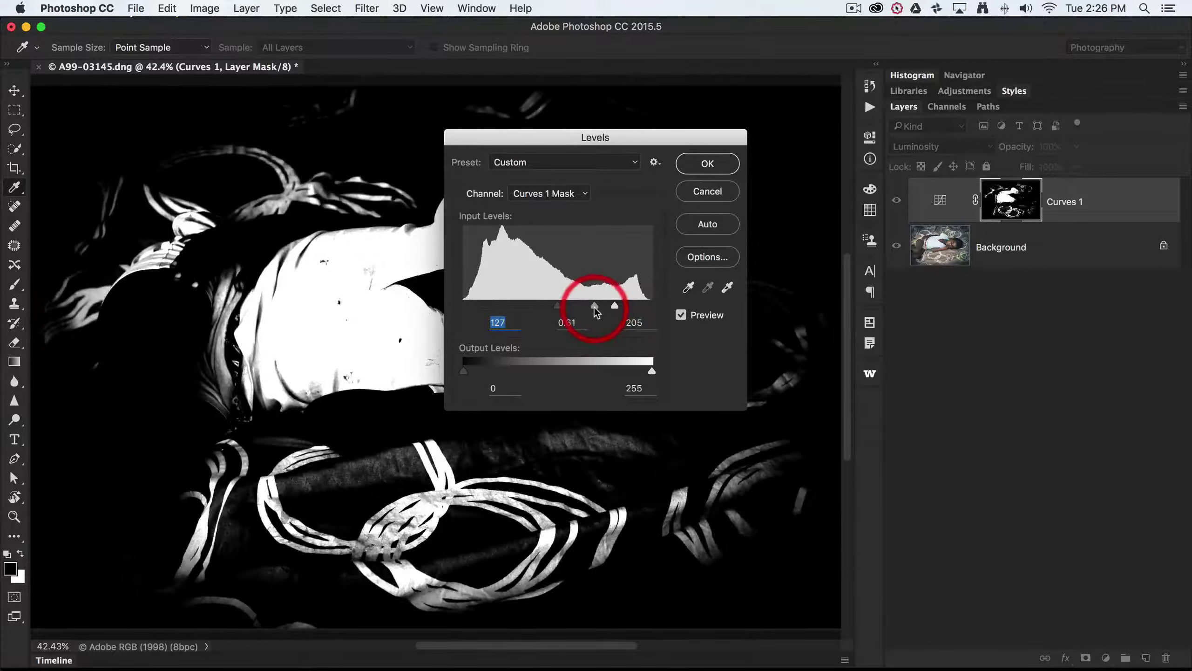
pyautogui.click(707, 163)
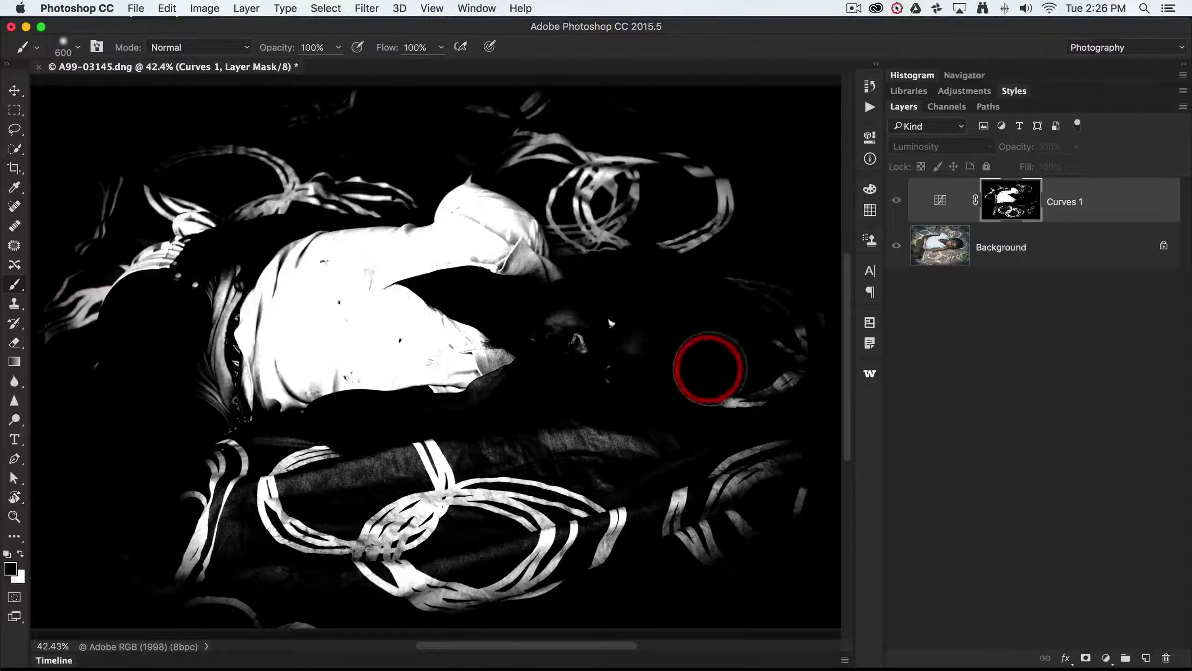
# - Paint black over the child's face and hair on the Curves 1 mask, and return to the photo view
pyautogui.moveTo(708, 369)
pyautogui.mouseDown()
pyautogui.moveTo(568, 330)
pyautogui.moveTo(623, 336)
pyautogui.moveTo(647, 323)
pyautogui.moveTo(670, 340)
pyautogui.moveTo(659, 369)
pyautogui.mouseUp()
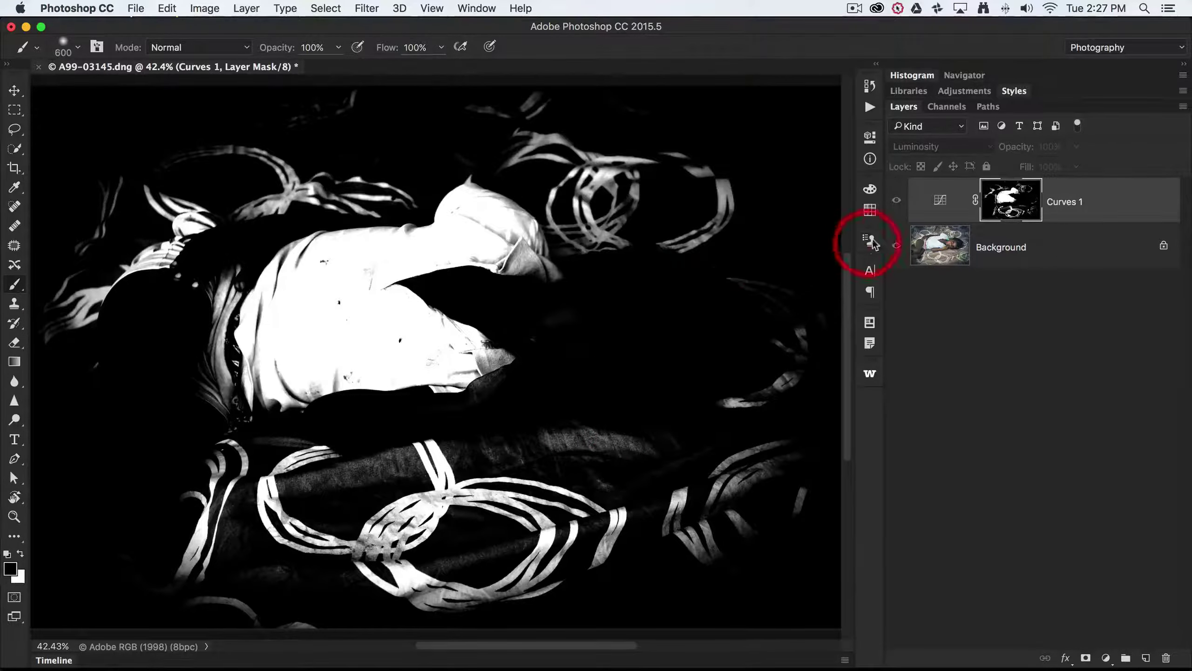
pyautogui.click(940, 200)
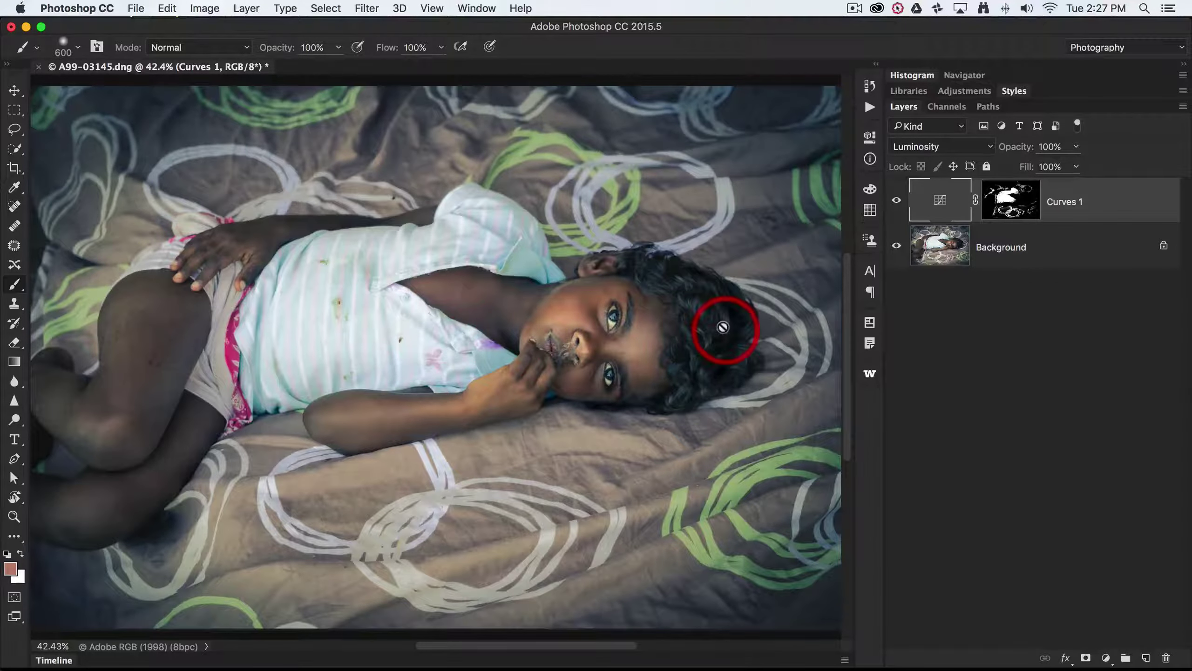
# - Disable and re-enable the Curves 1 layer mask to compare the photo with and without the masking
pyautogui.click(938, 244)
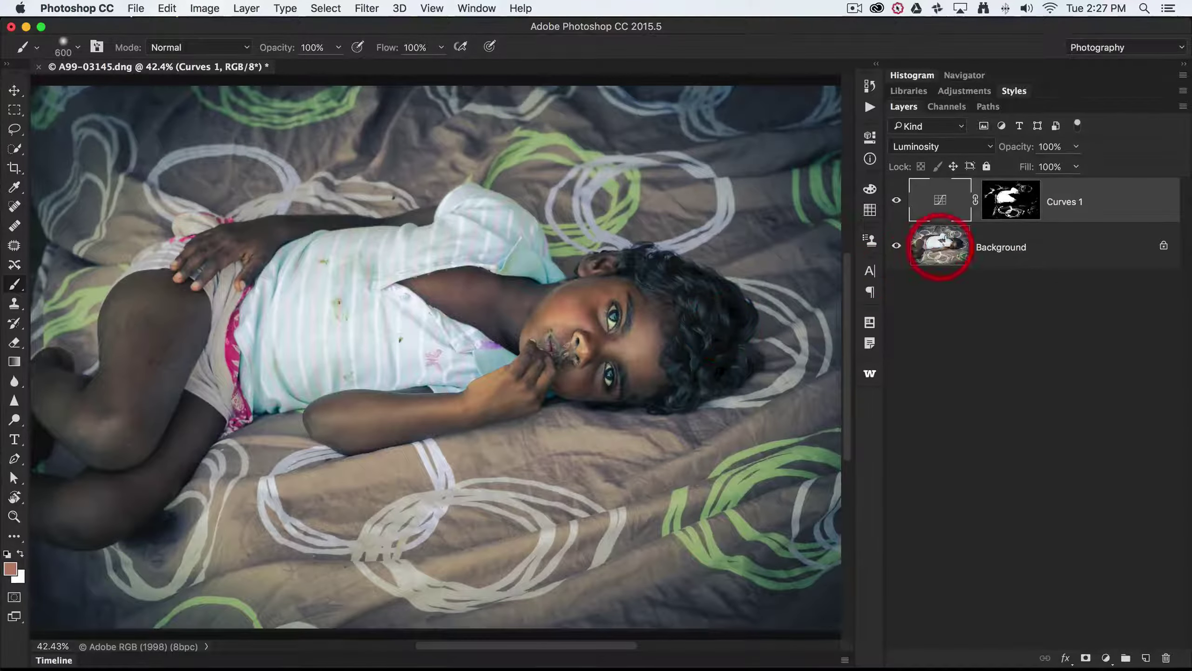
pyautogui.click(963, 209)
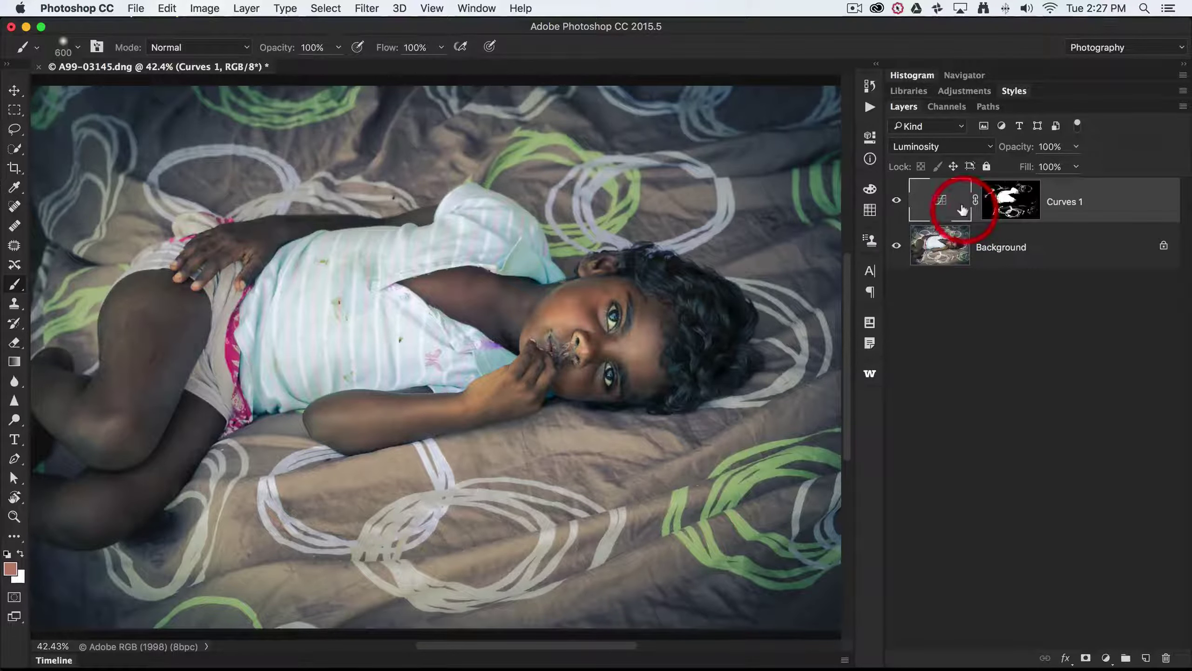
pyautogui.click(1000, 203)
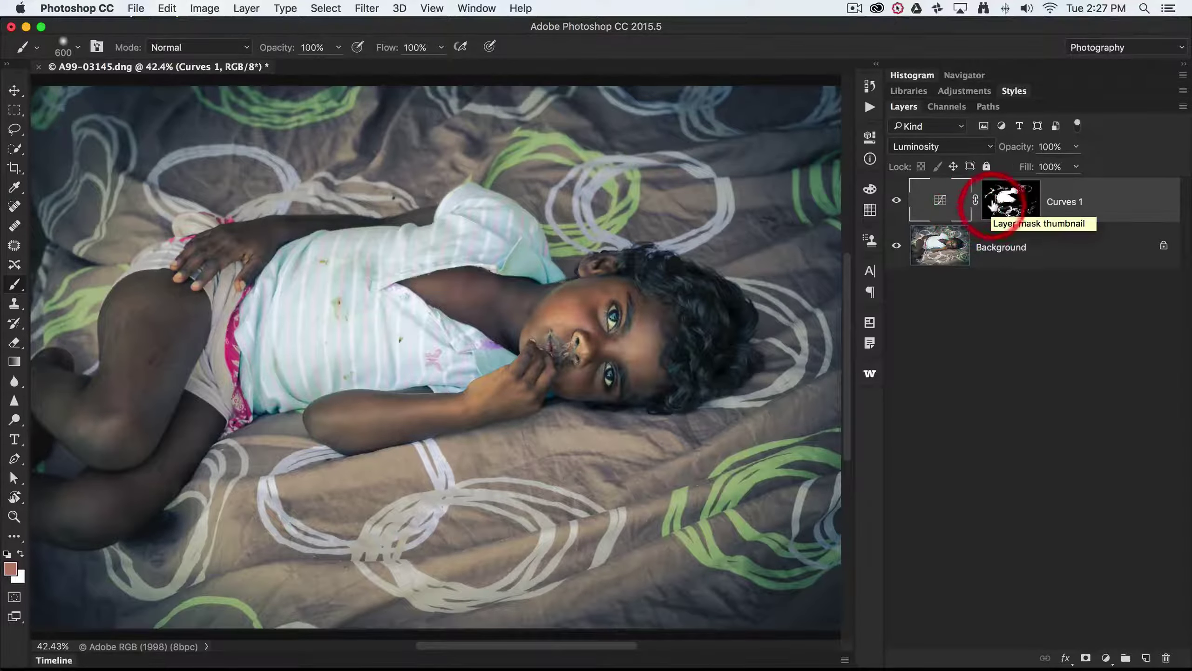
pyautogui.keyDown('shift'); pyautogui.click(1004, 204); pyautogui.keyUp('shift')
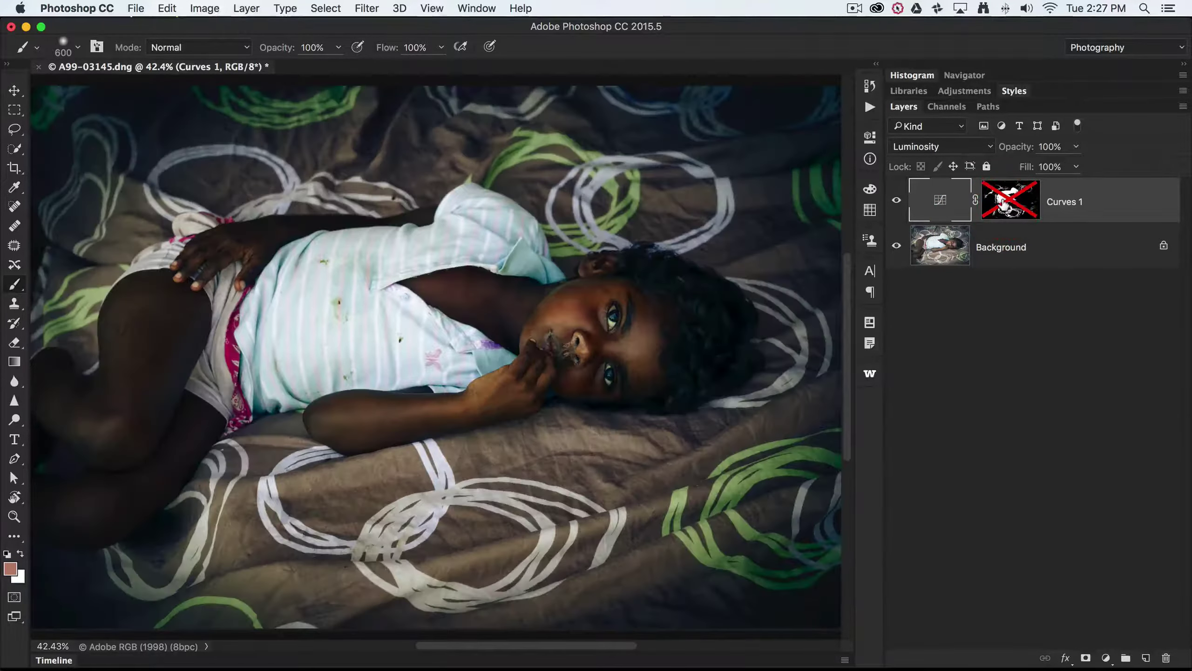
pyautogui.moveTo(1004, 203)
pyautogui.mouseDown()
pyautogui.moveTo(780, 182)
pyautogui.moveTo(755, 204)
pyautogui.moveTo(1014, 201)
pyautogui.mouseUp()
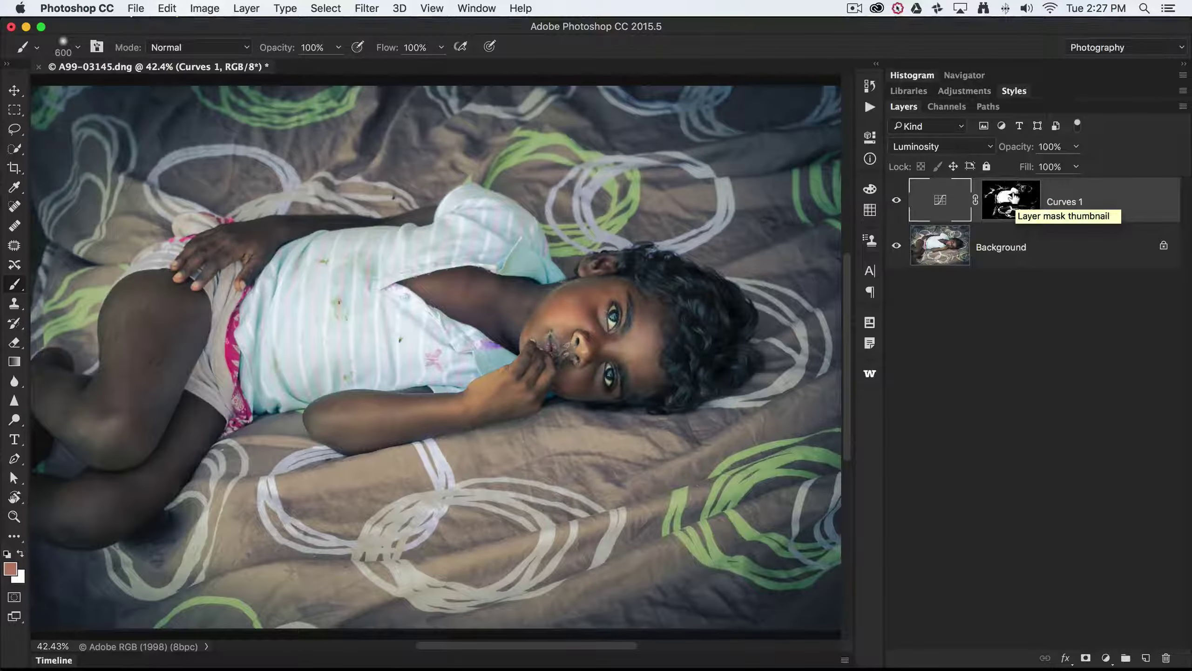
# - Save and close the edited photo in Photoshop, and switch to Lightroom
pyautogui.press('super+s')
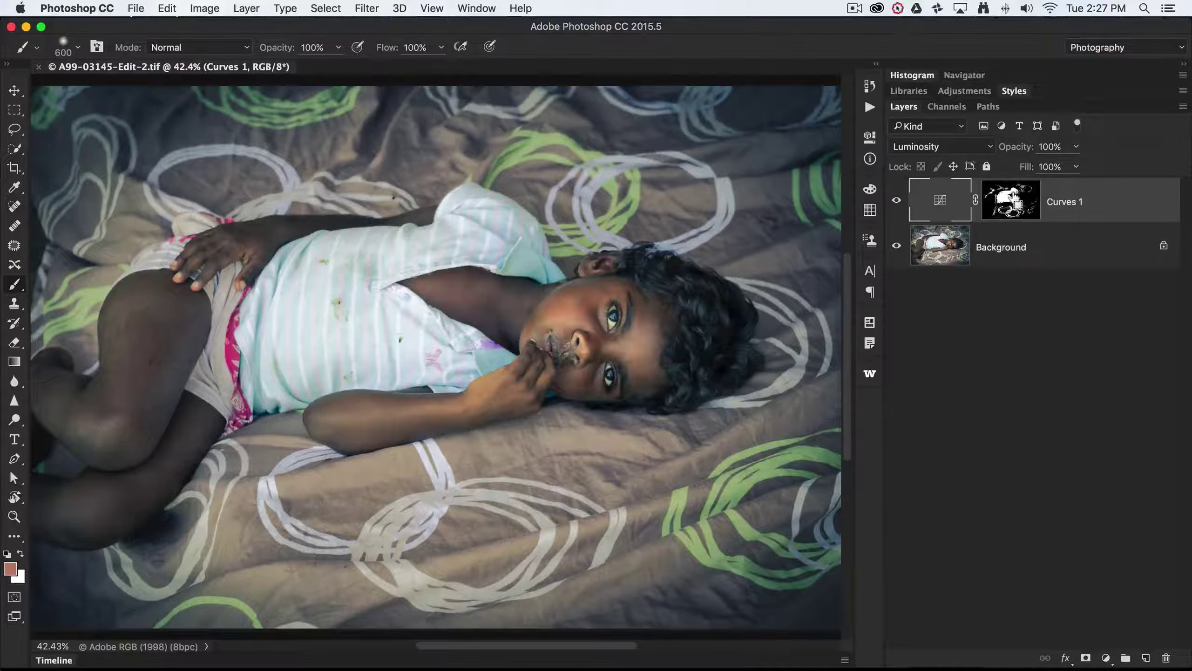
pyautogui.press('super+w')
pyautogui.press('super+Tab')
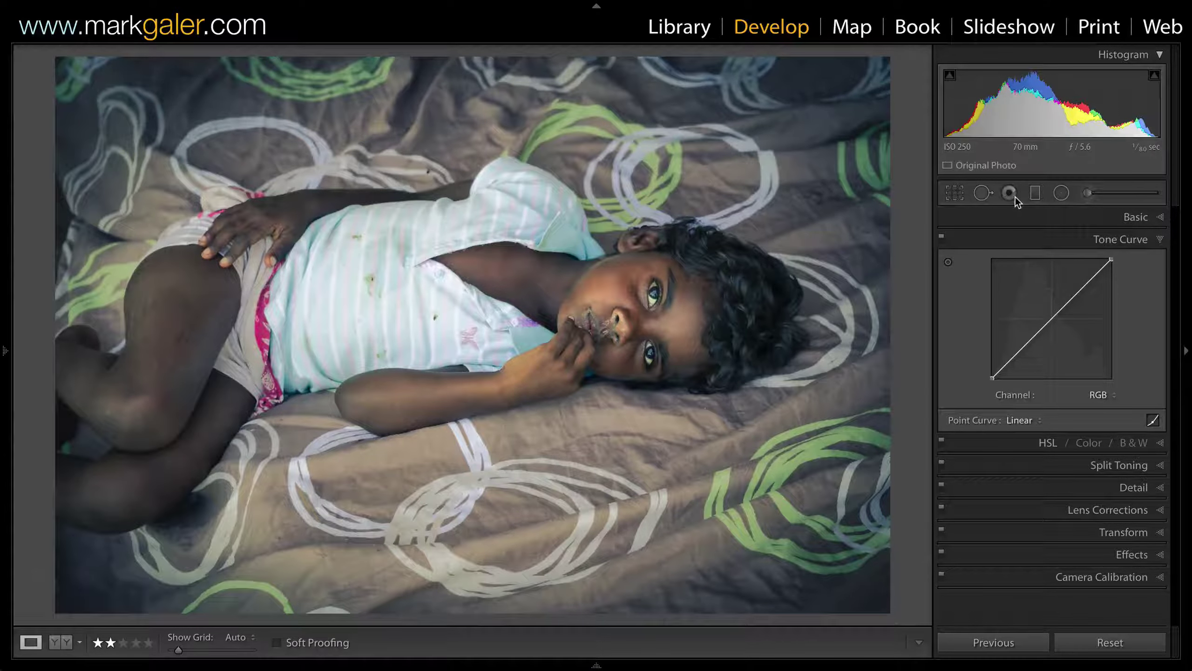
# - Open the DNG marked Copy 2 in the Develop module and show its Basic adjustments
pyautogui.press('g')
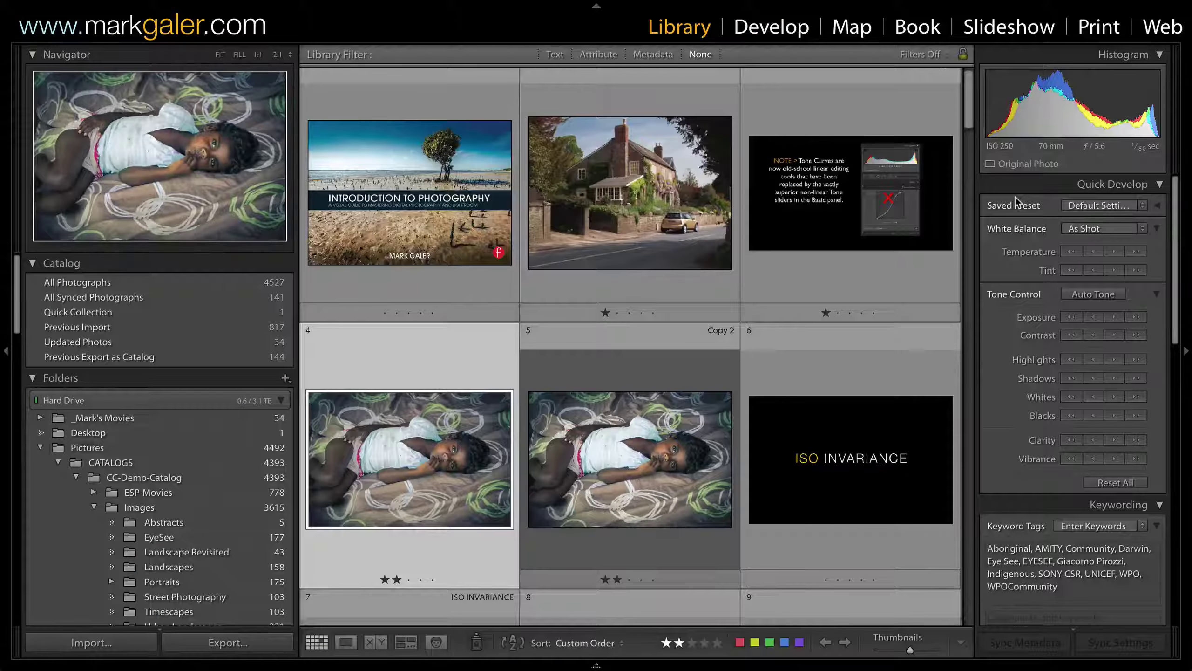
pyautogui.click(650, 457)
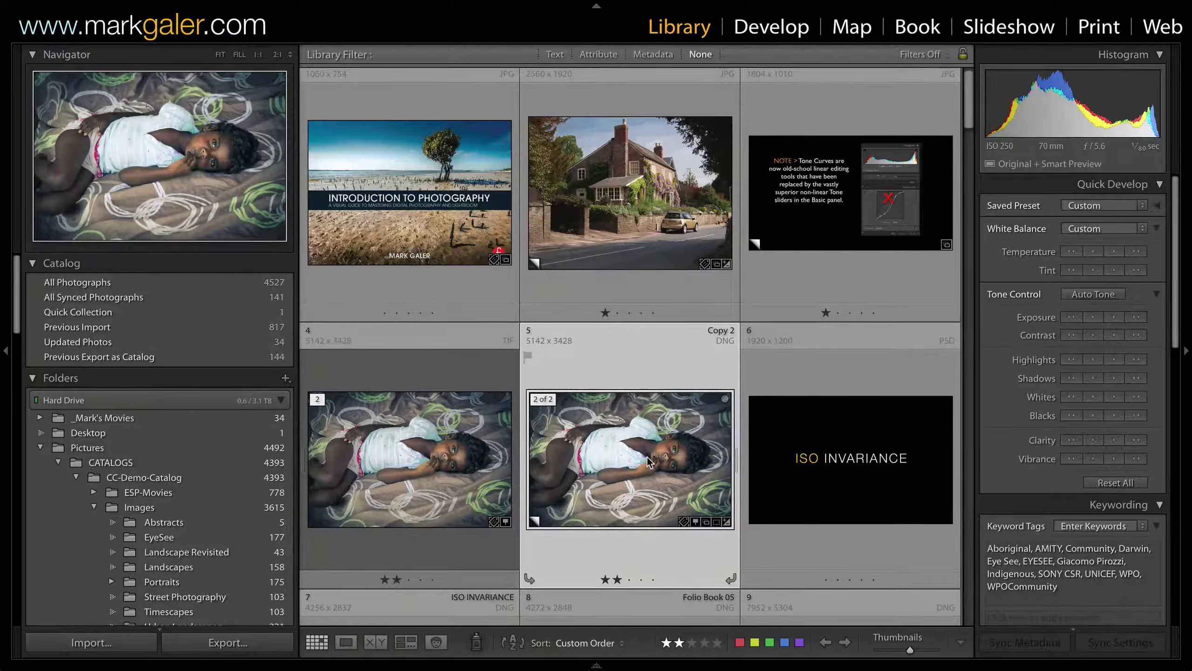
pyautogui.press('d')
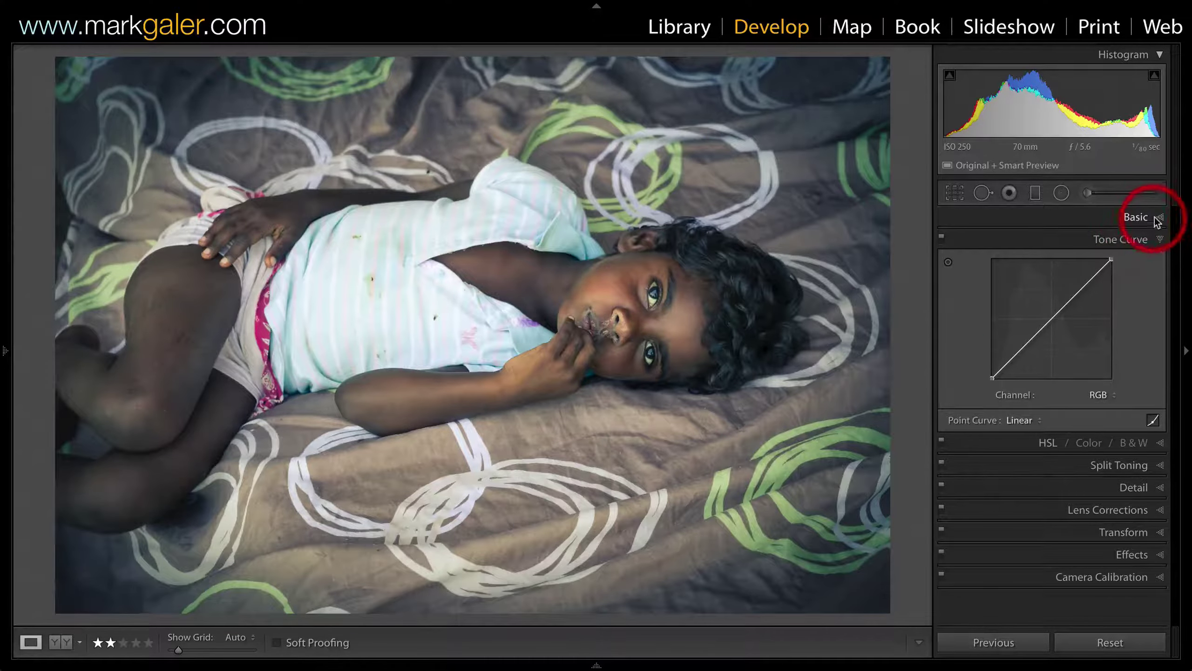
pyautogui.click(1116, 218)
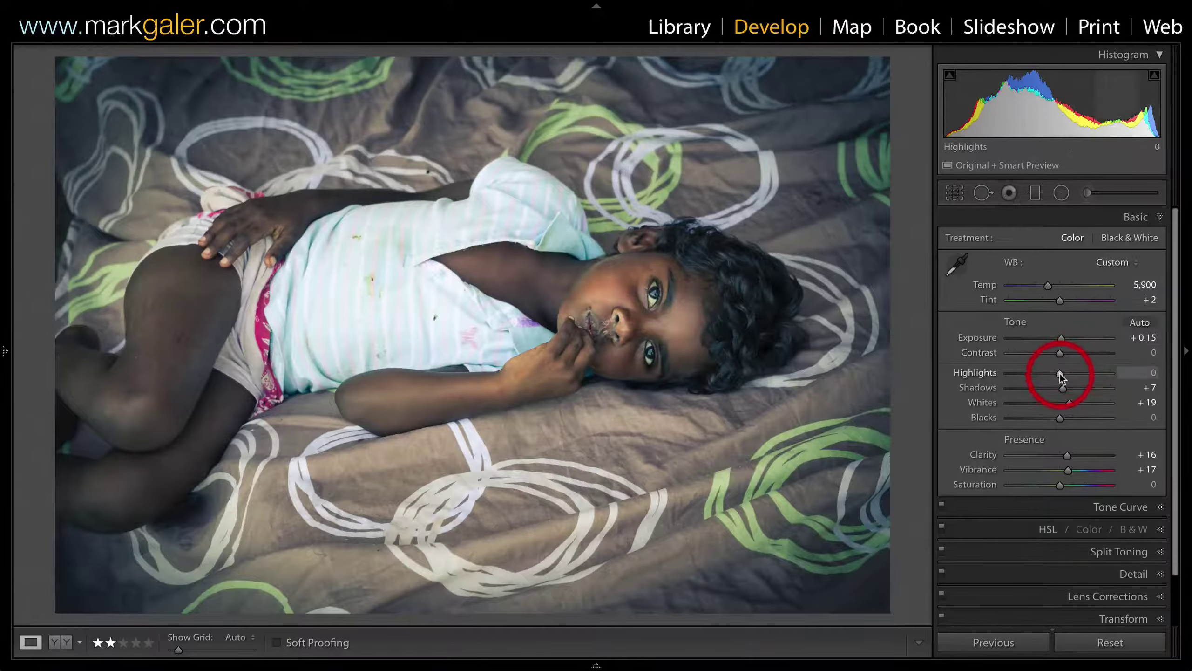
# - Try Highlights at −100 to recover the shirt detail, settle on −70, and raise Shadows to +43
pyautogui.moveTo(1060, 373); pyautogui.dragTo(991, 377)
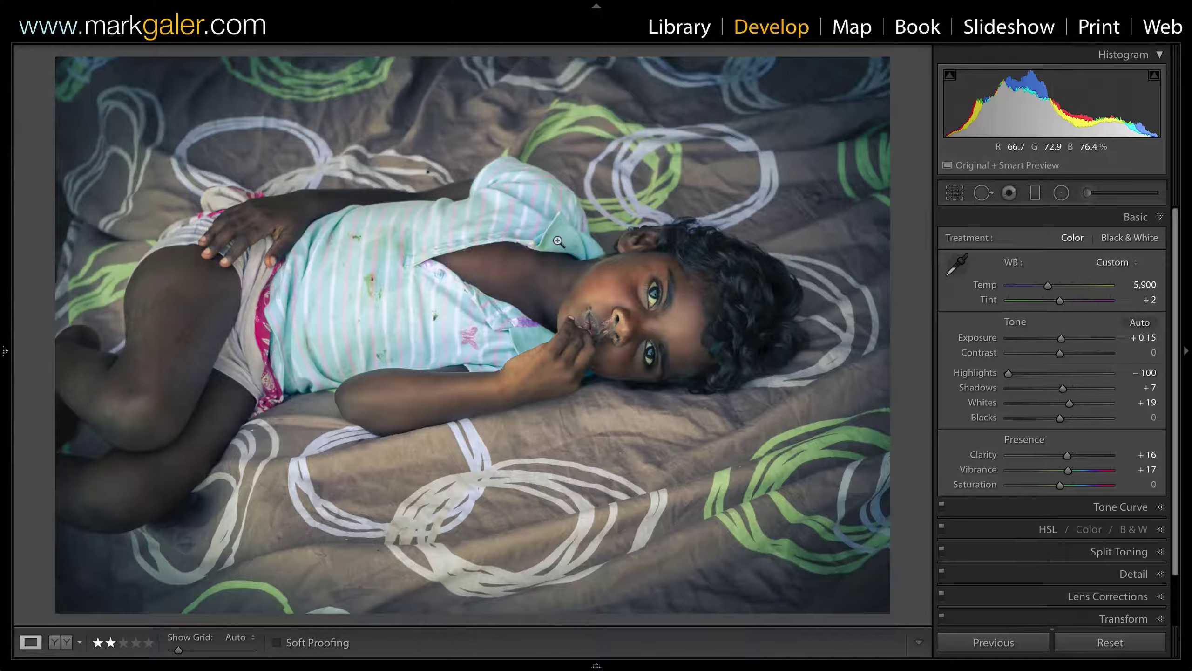
pyautogui.click(577, 259)
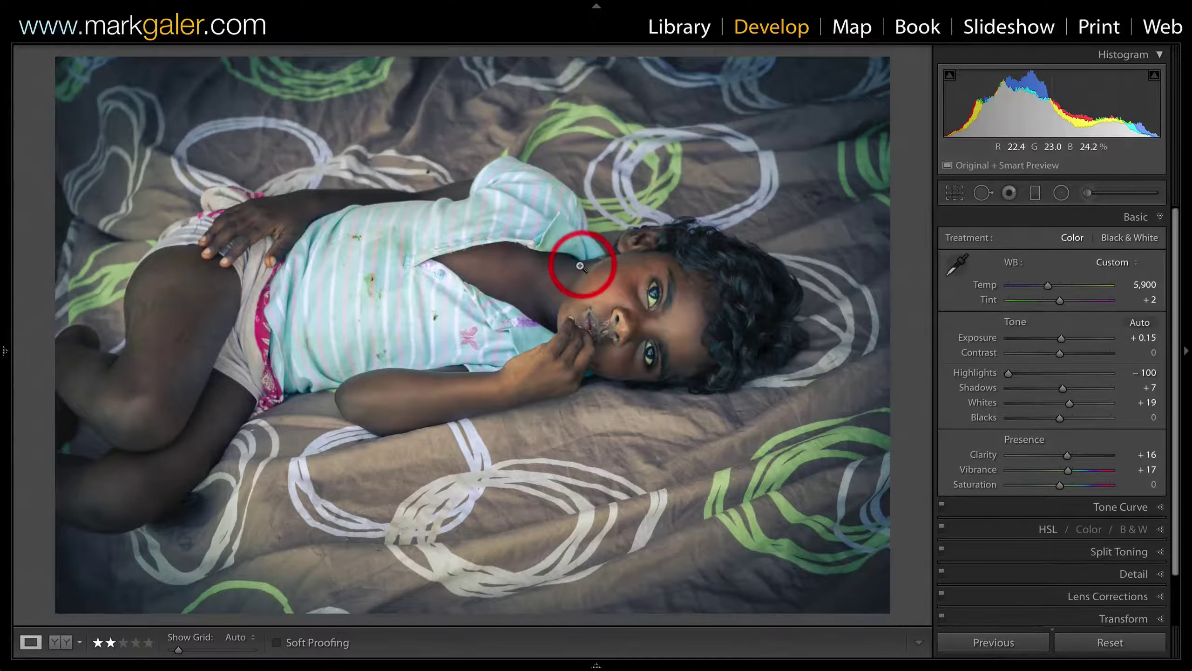
pyautogui.click(771, 274)
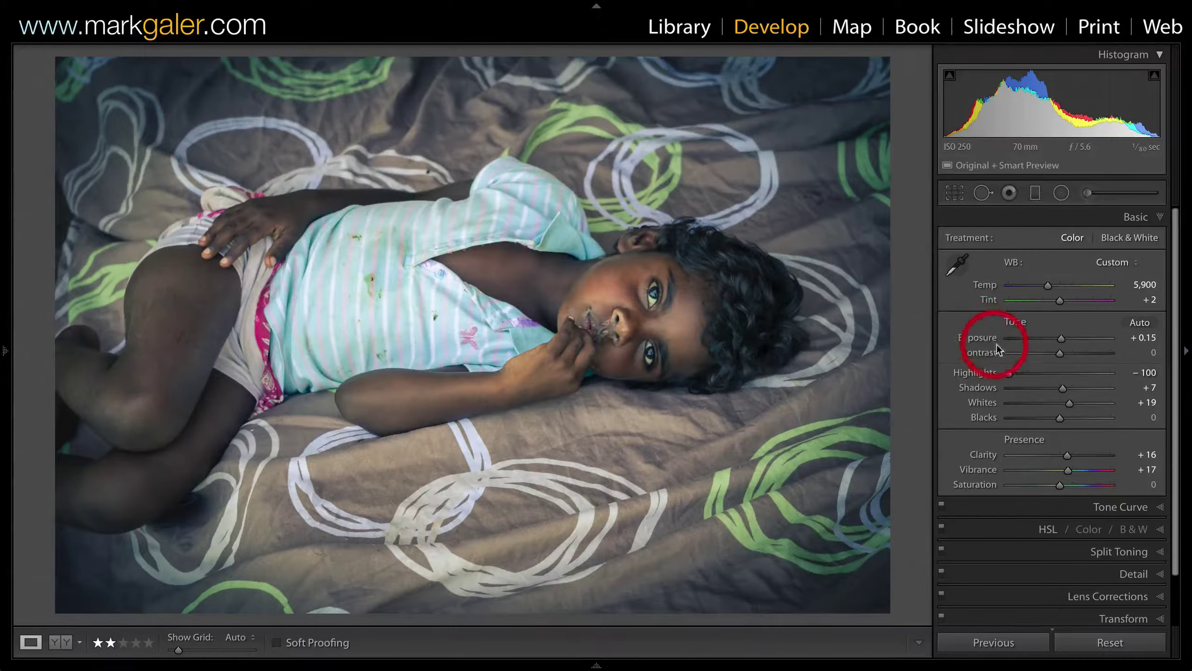
pyautogui.moveTo(1006, 372); pyautogui.dragTo(1082, 386)
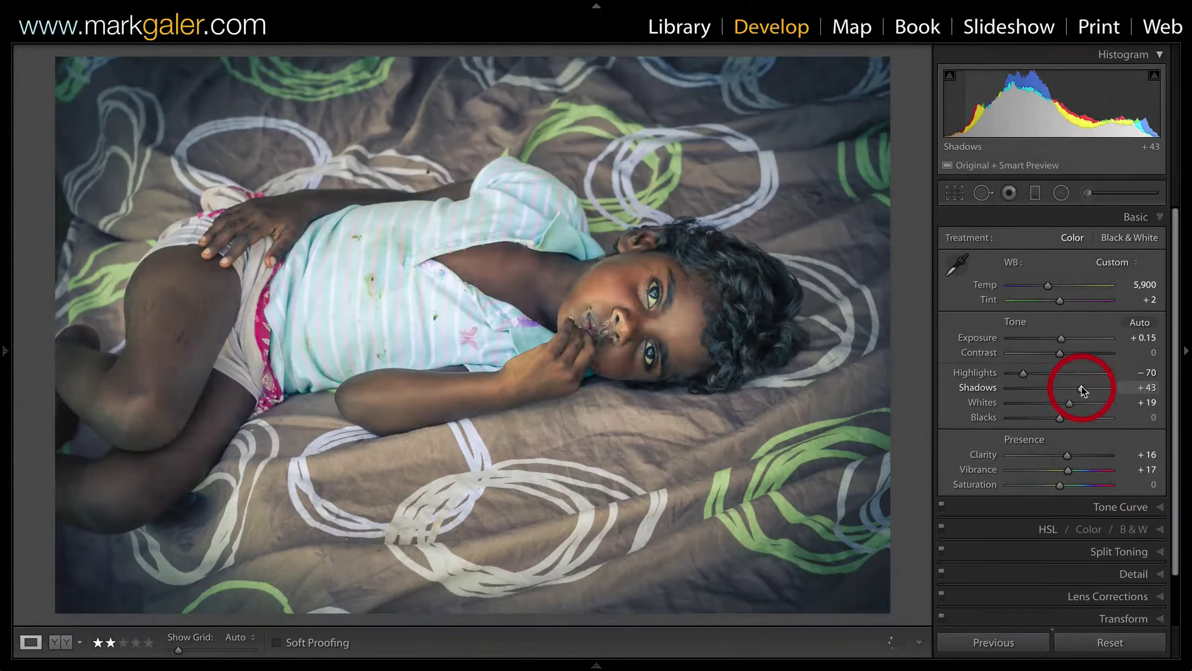